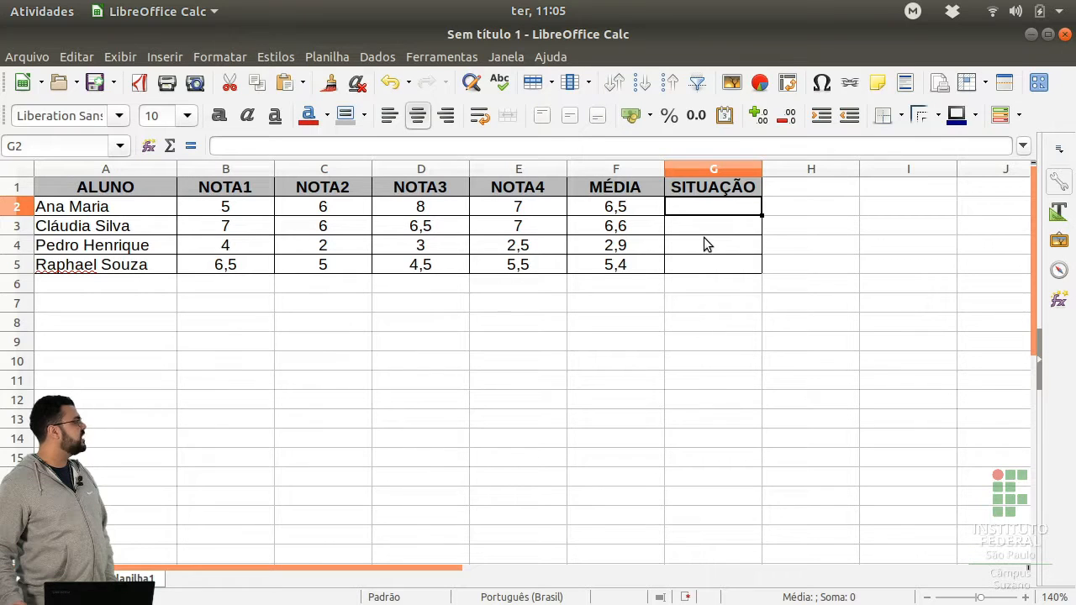
# - Enter the passing rule "APROVADO CASO A MÉDIA SEJA >= 6" in cell C7, below the grades table
pyautogui.click(327, 307)
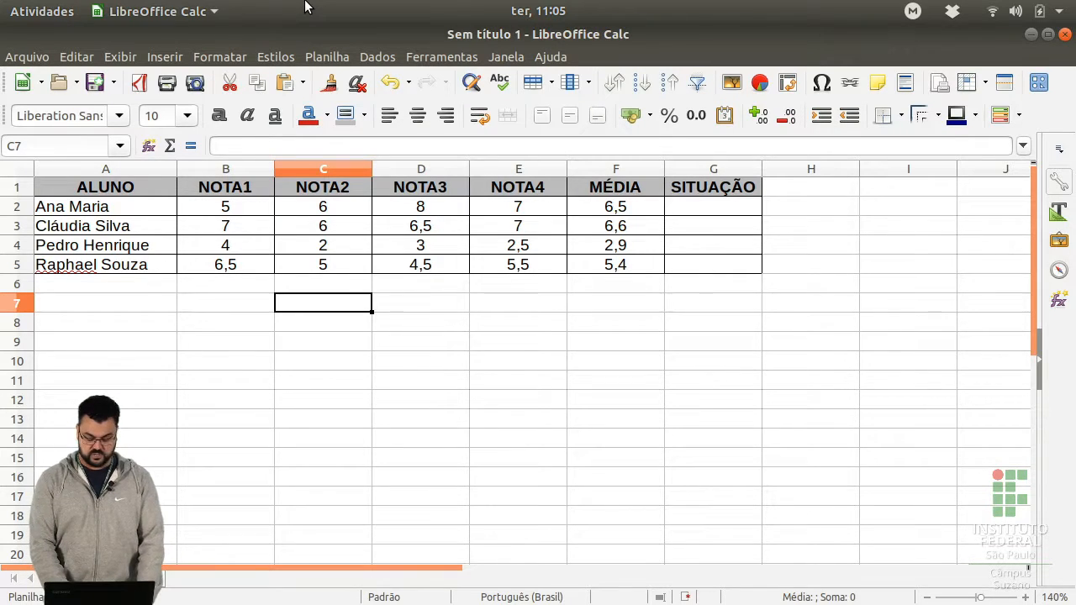
pyautogui.write('APROVA')
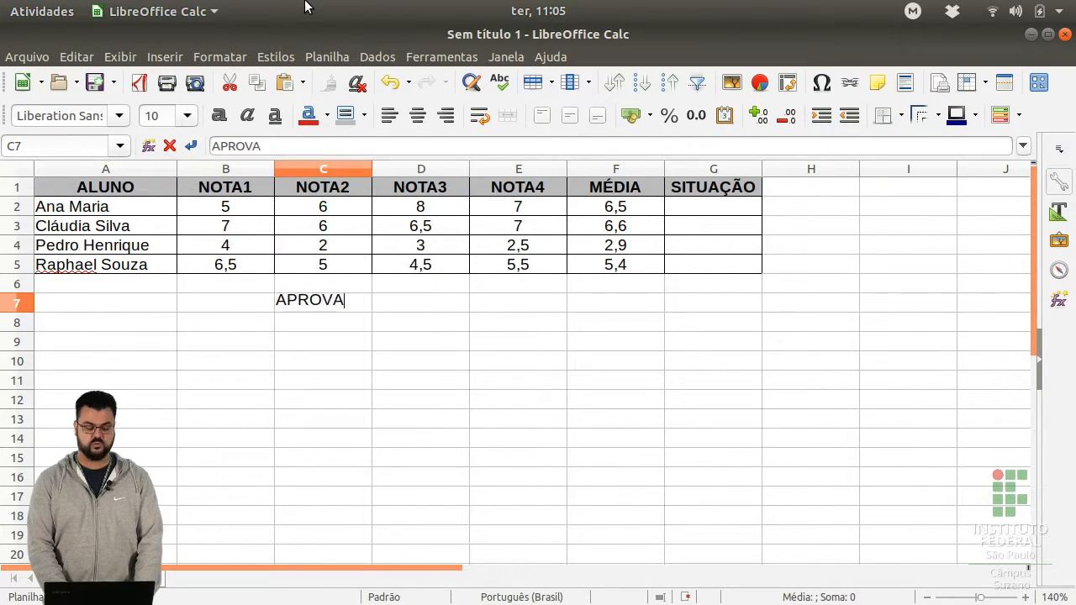
pyautogui.write('DO CASO A MÉDI')
pyautogui.press('BackSpace')
pyautogui.press('BackSpace')
pyautogui.write('ÉDIA SEJA ')
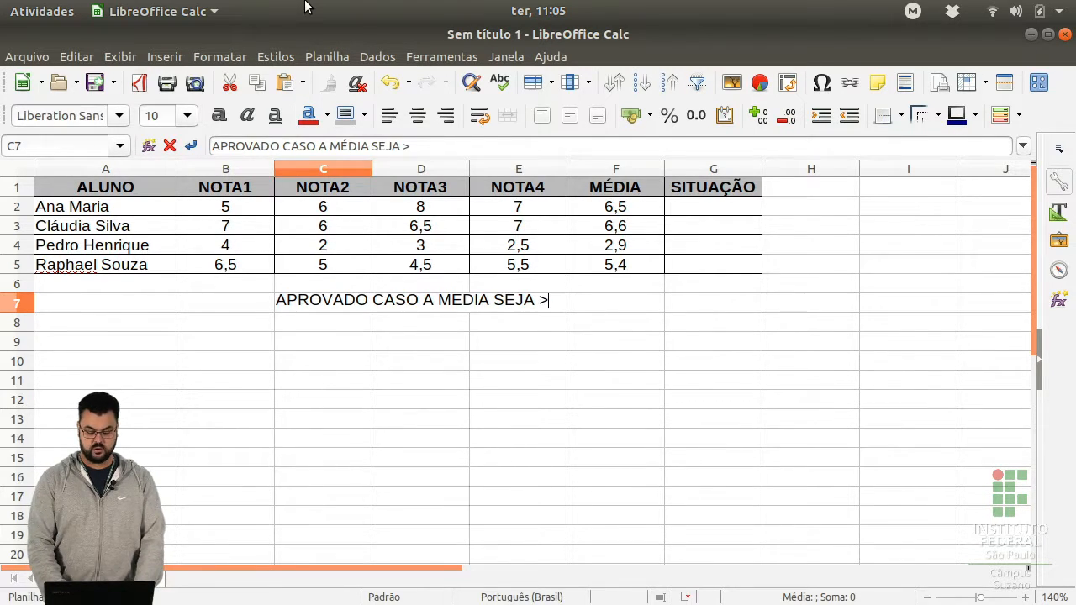
pyautogui.write('>= 6')
pyautogui.press('Return')
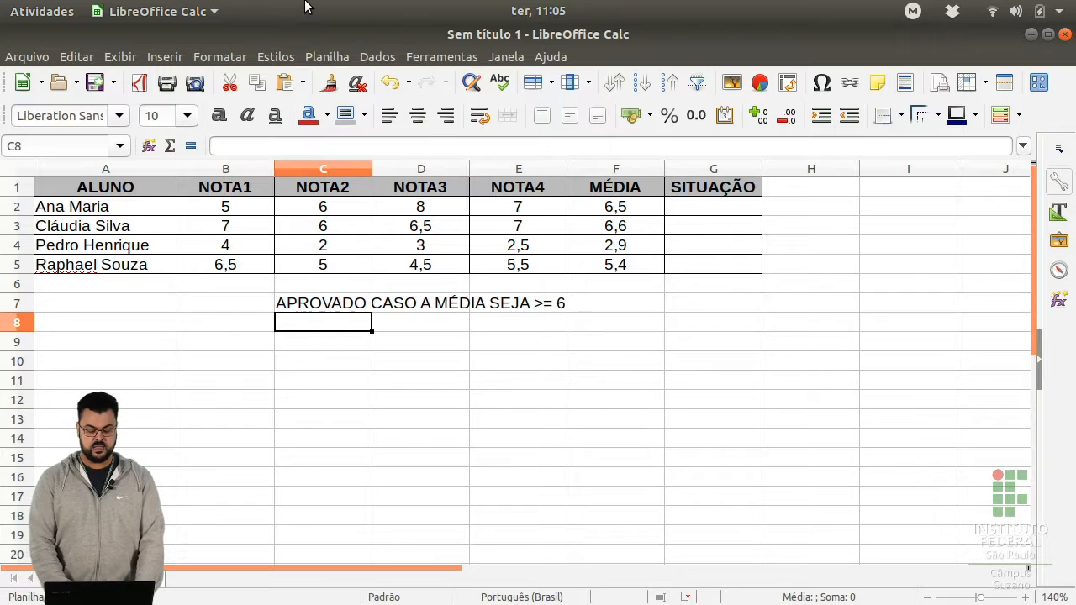
# - Enter the failing rule "REPROVADO CASO A MÉDIA SEJA <6" in cell C8
pyautogui.write('REP')
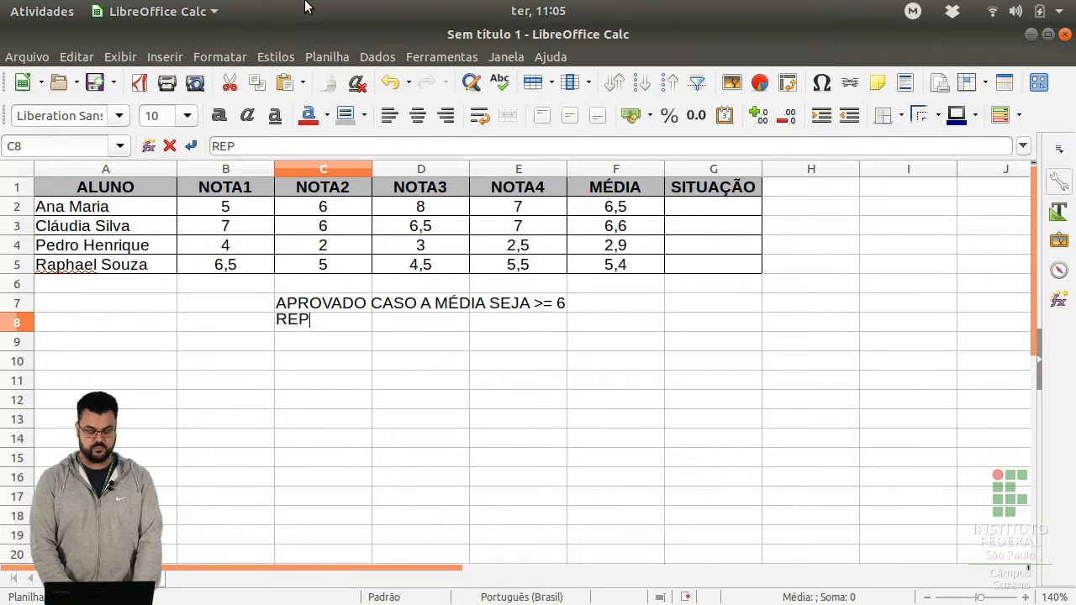
pyautogui.write('ROVADO CASO A MÉDIA SEJA <6')
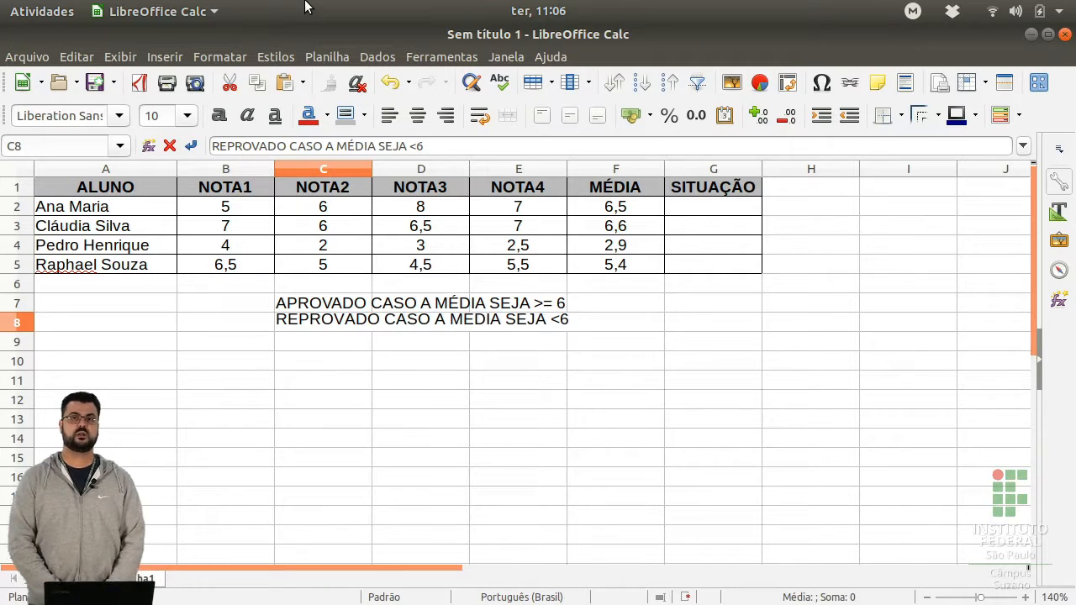
pyautogui.press('Return')
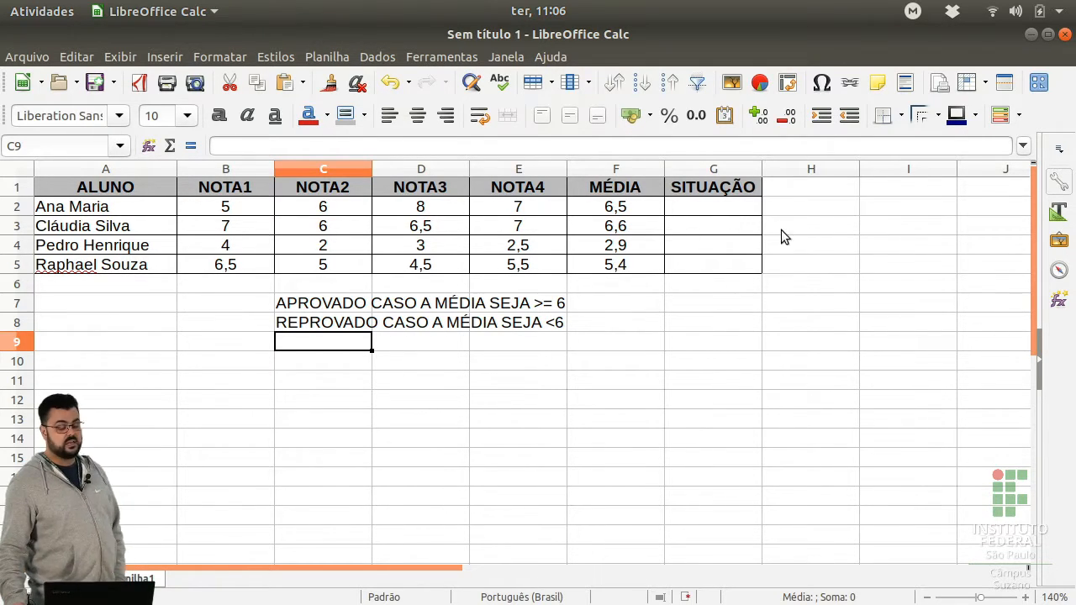
# - Start an SE formula in G2 under SITUAÇÃO with the logical test F2<6
pyautogui.click(735, 205)
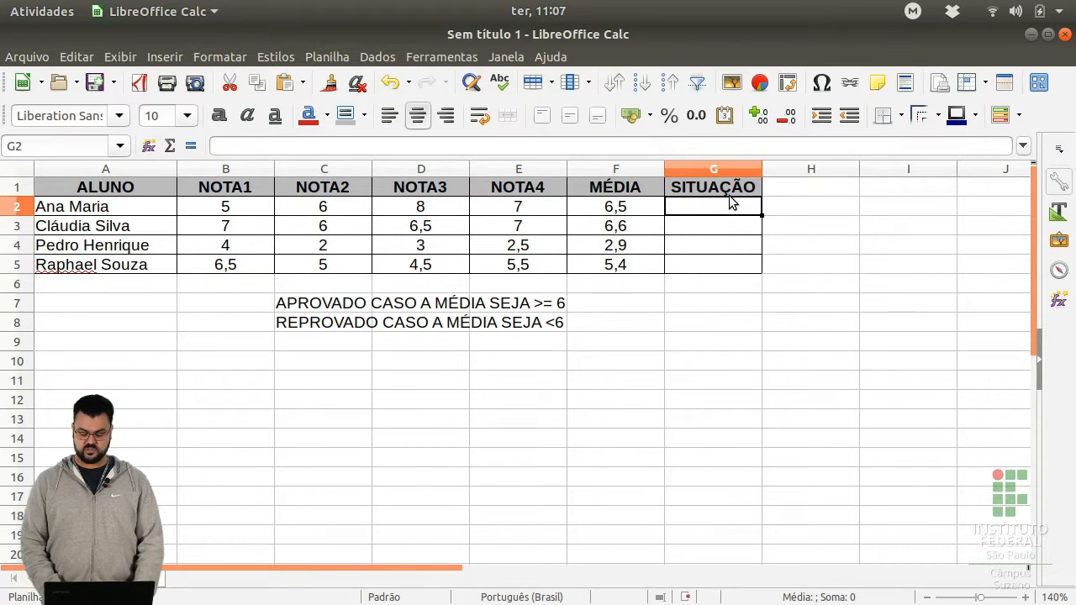
pyautogui.write('=')
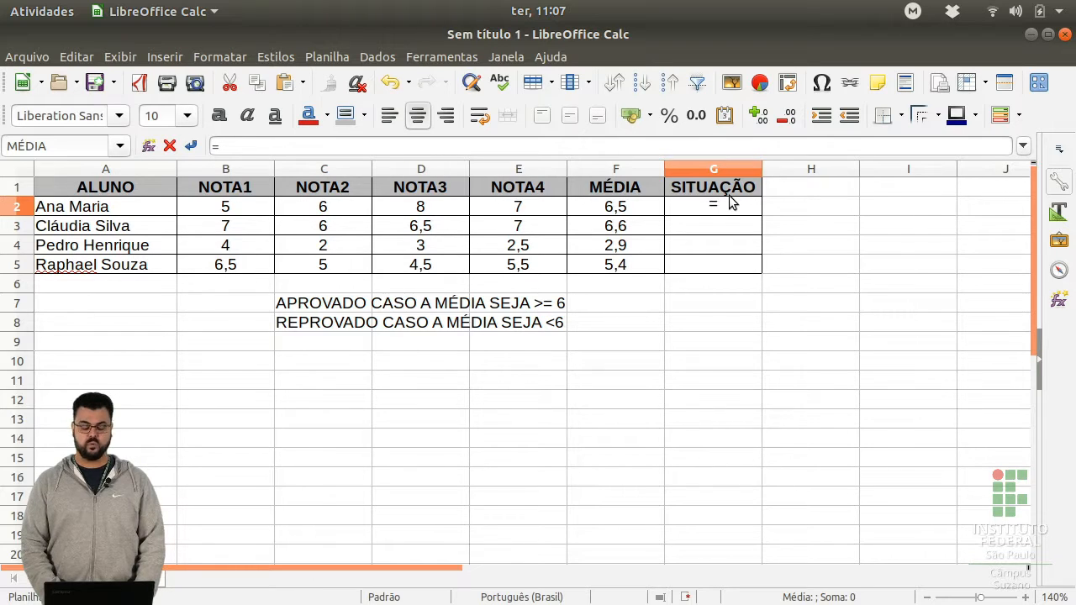
pyautogui.write('SE')
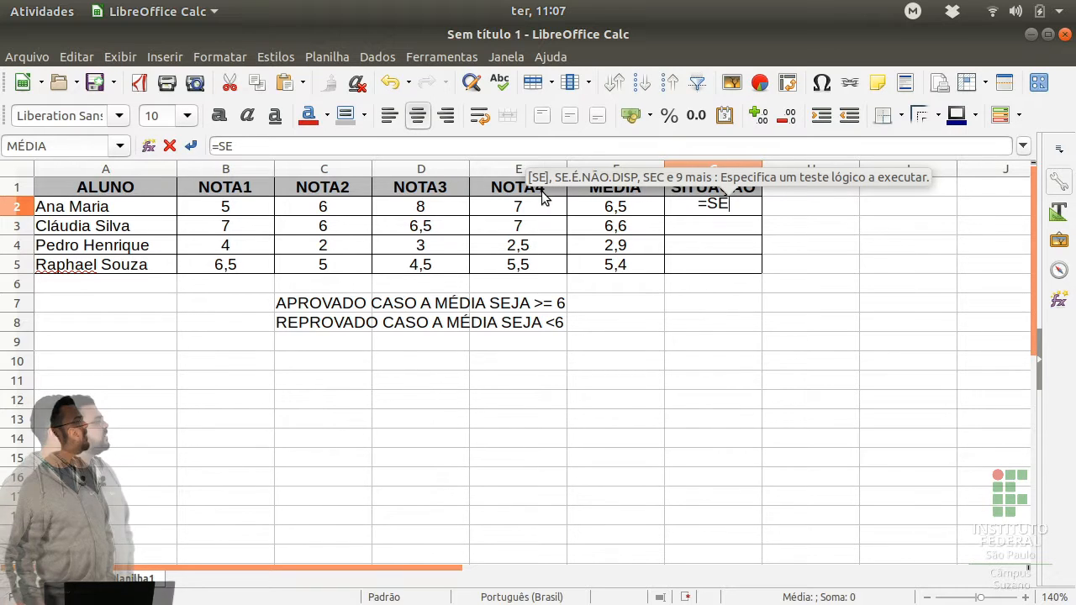
pyautogui.press('Return')
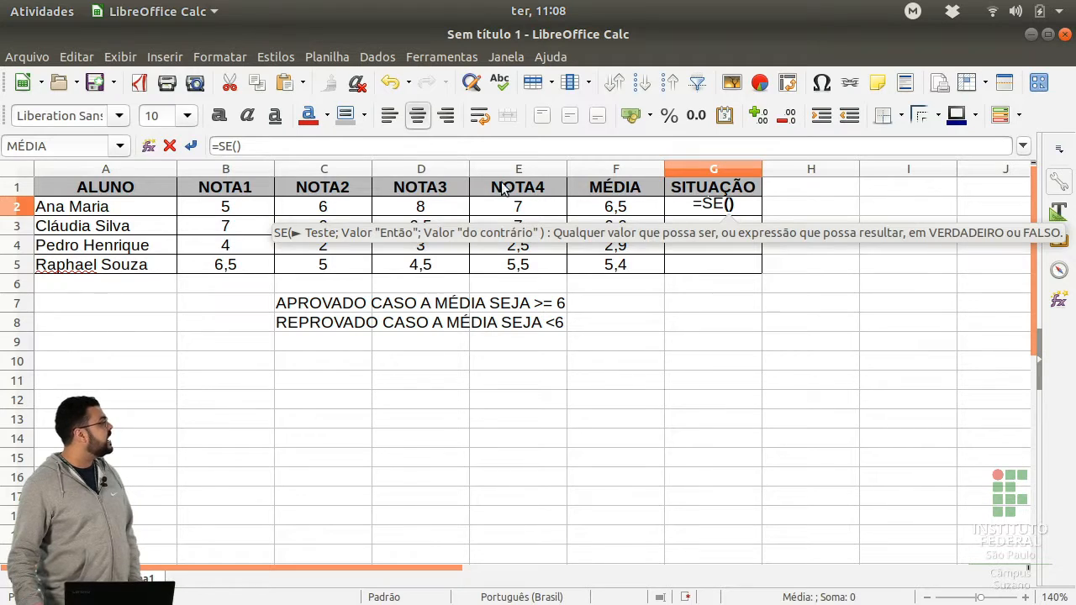
pyautogui.click(631, 209)
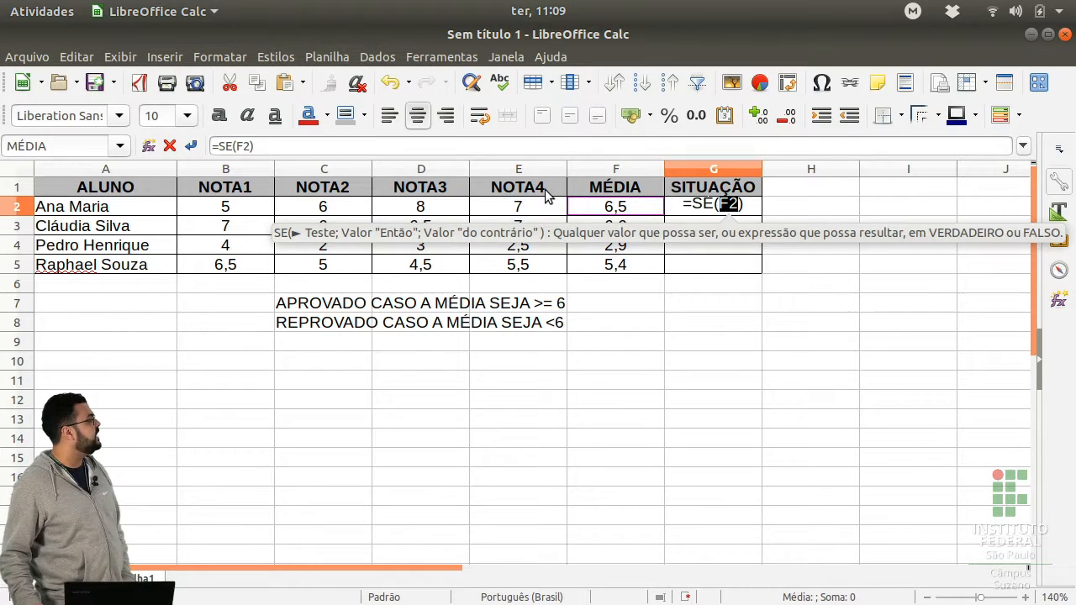
pyautogui.moveTo(257, 146); pyautogui.dragTo(216, 144)
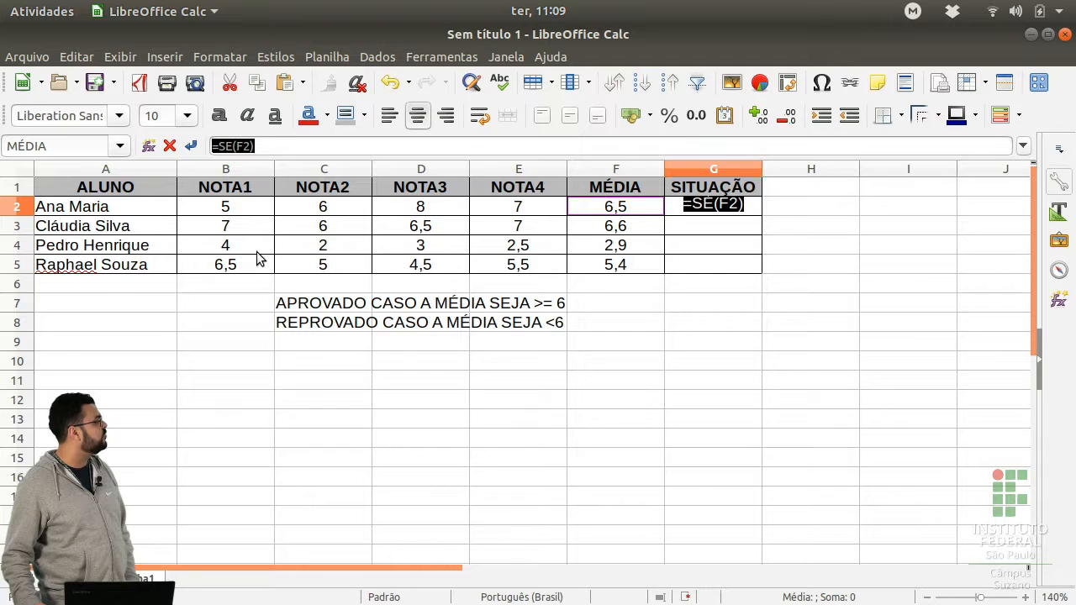
pyautogui.click(251, 145)
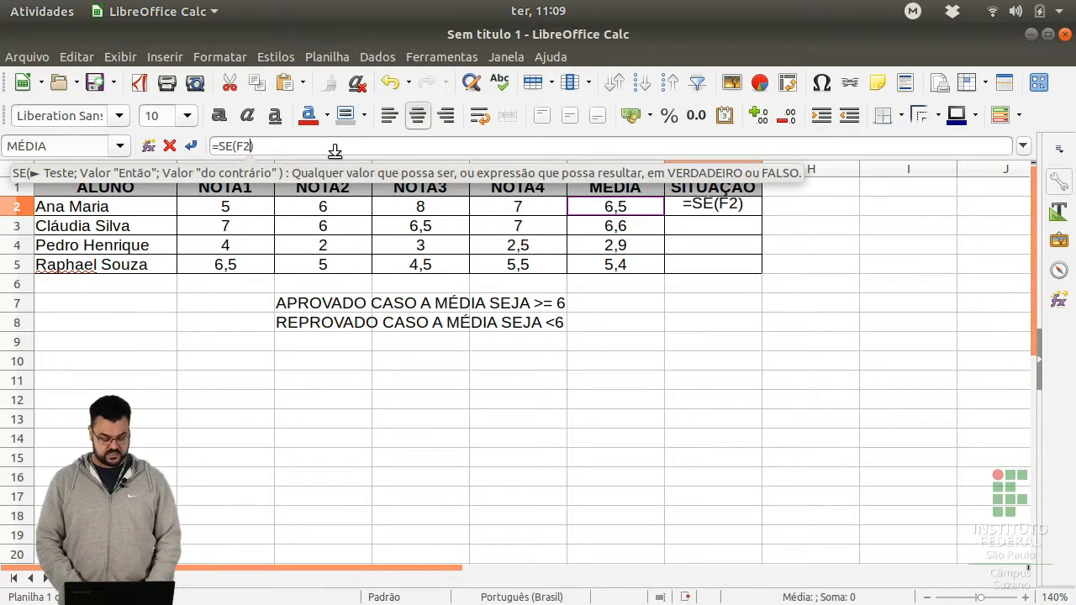
pyautogui.write('<')
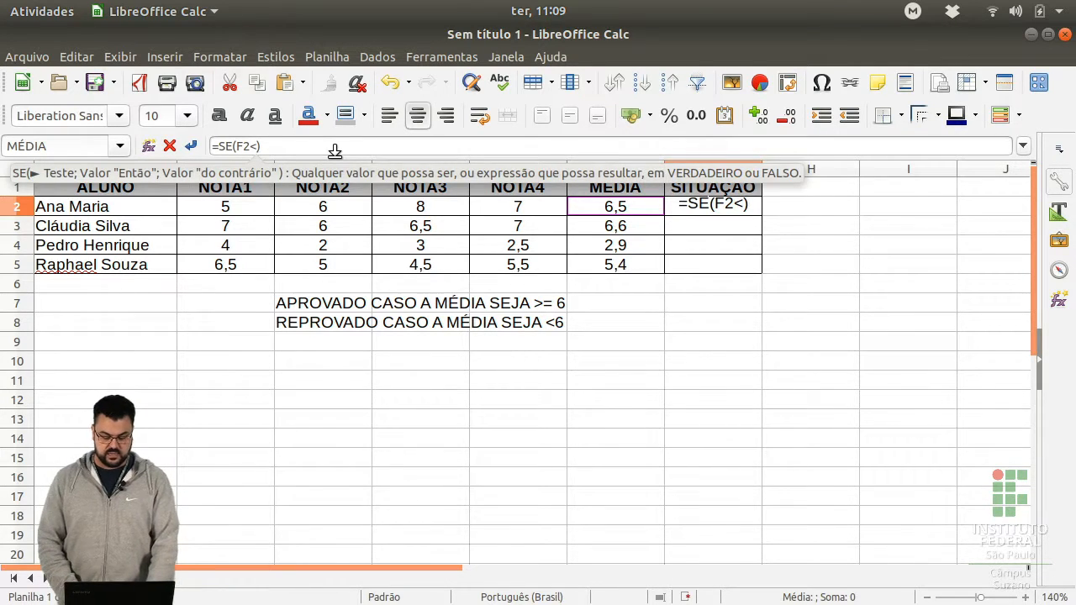
pyautogui.write('6')
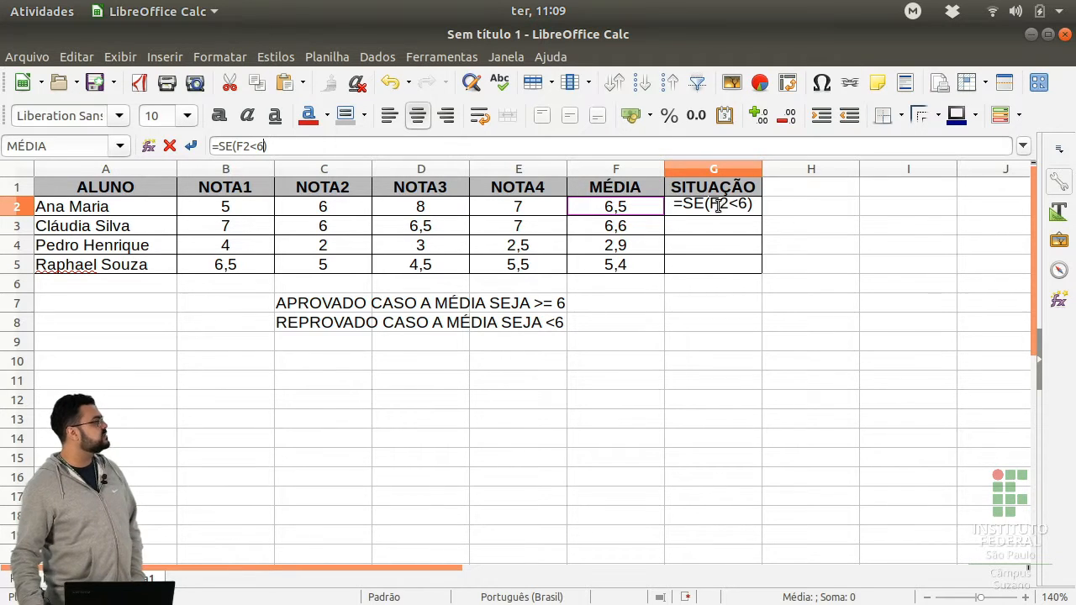
# - Add "REPROVADO" as the second argument of the SE formula, returned when the test is true
pyautogui.click(745, 207)
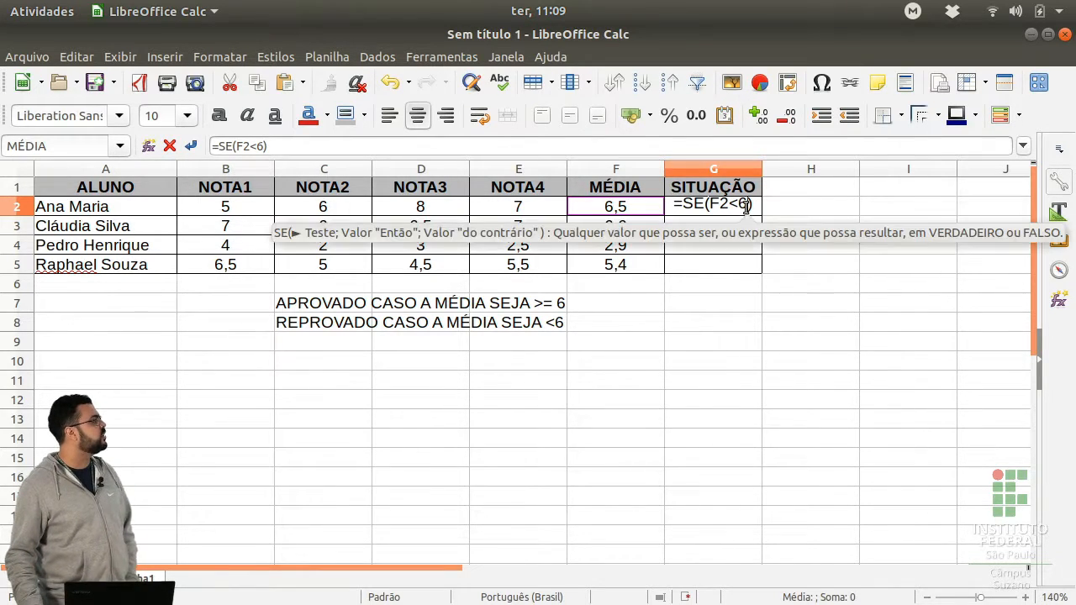
pyautogui.write(';')
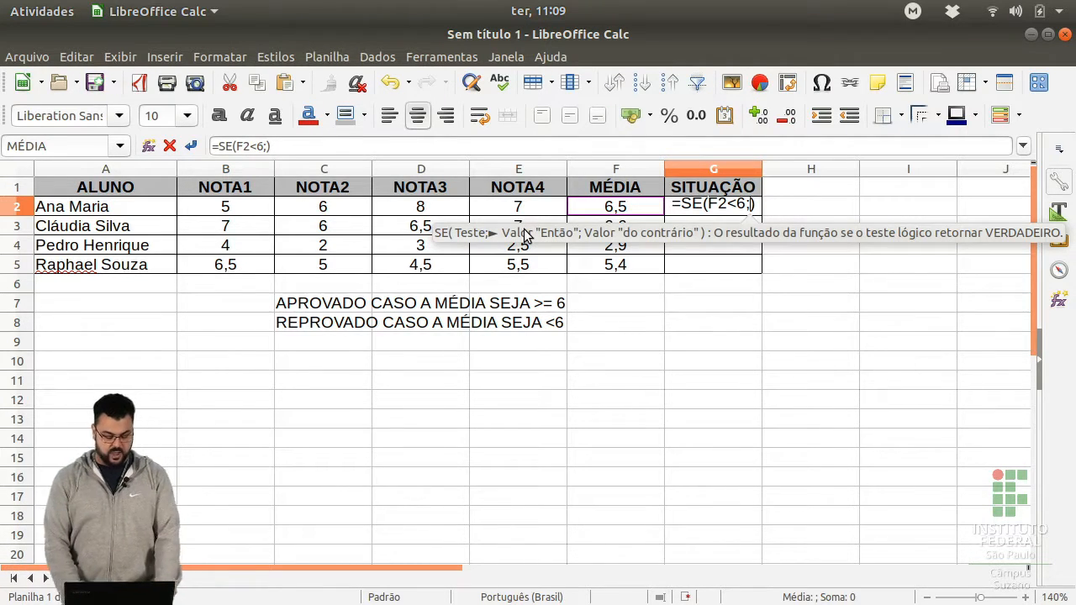
pyautogui.write('"')
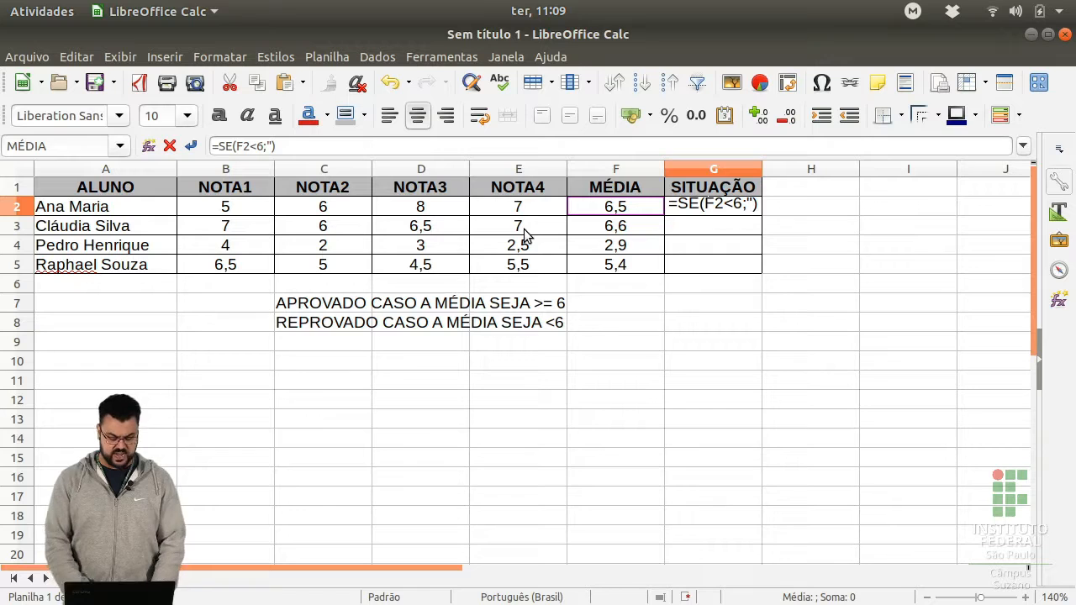
pyautogui.write('REPRO')
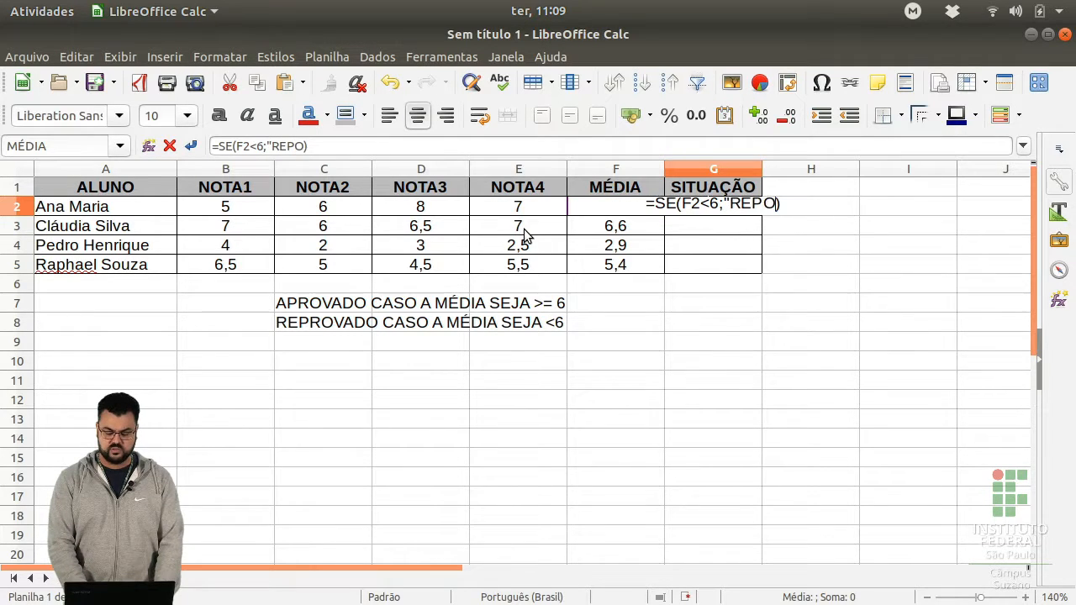
pyautogui.write('VADO"')
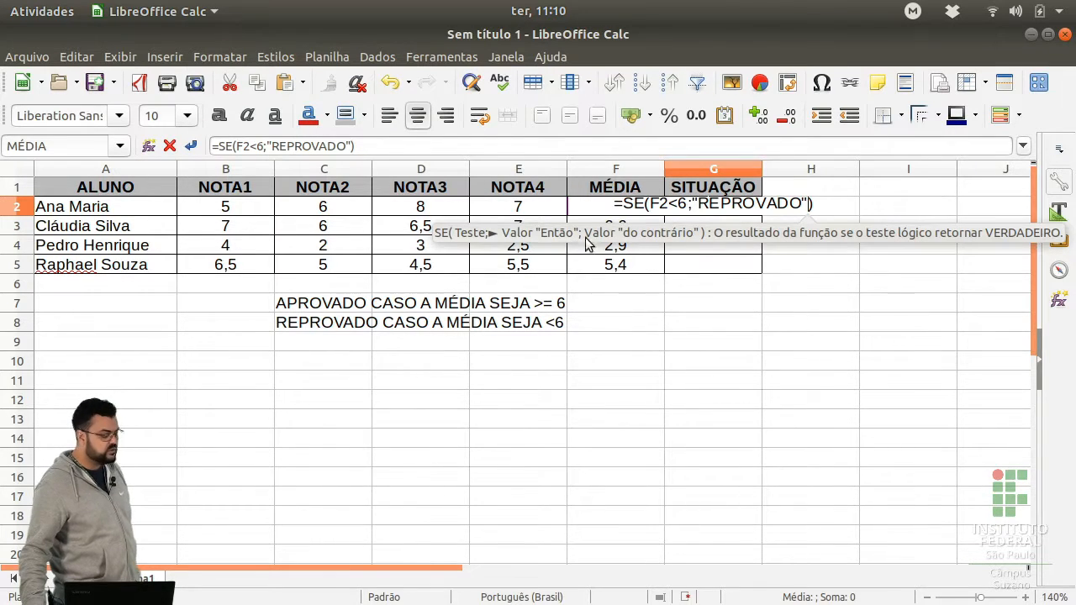
# - Add "APROVADO" as the value returned when the test is false and commit the formula =SE(F2<6;"REPROVADO";"APROVADO") in G2
pyautogui.write(';')
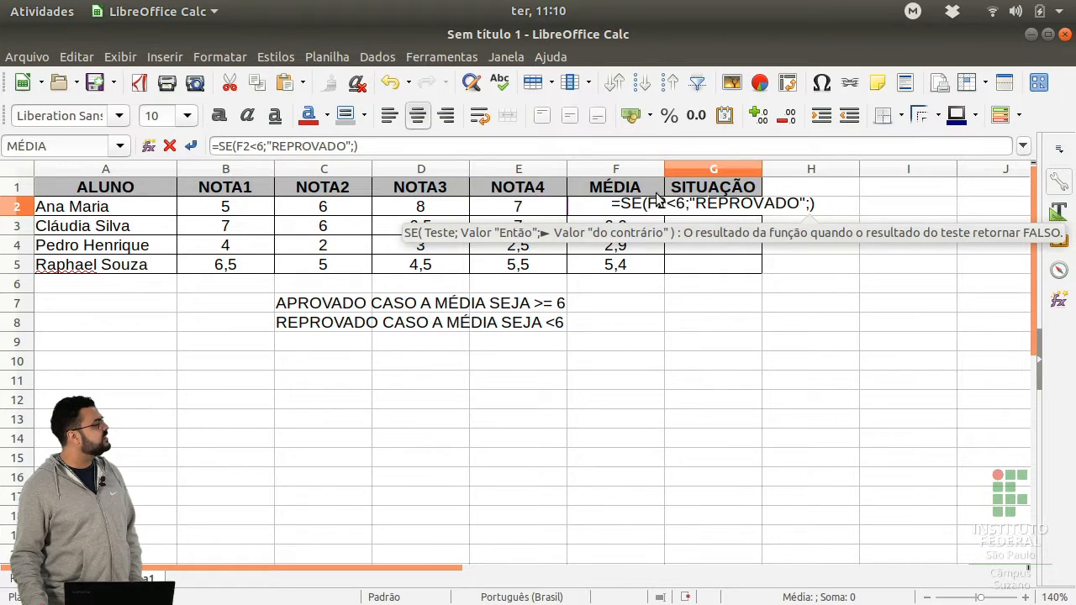
pyautogui.write('";')
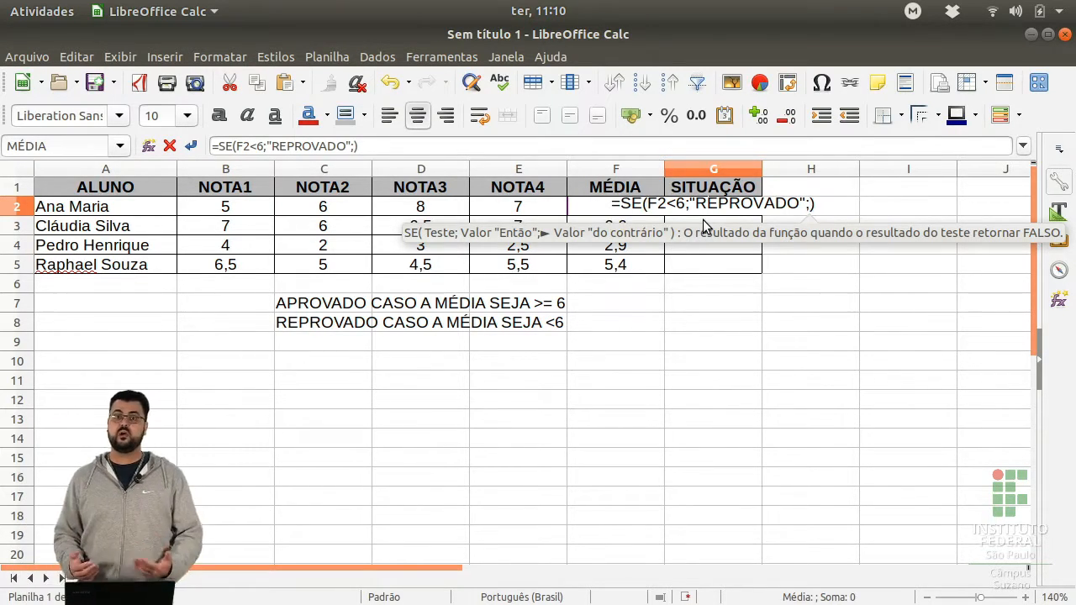
pyautogui.write('"')
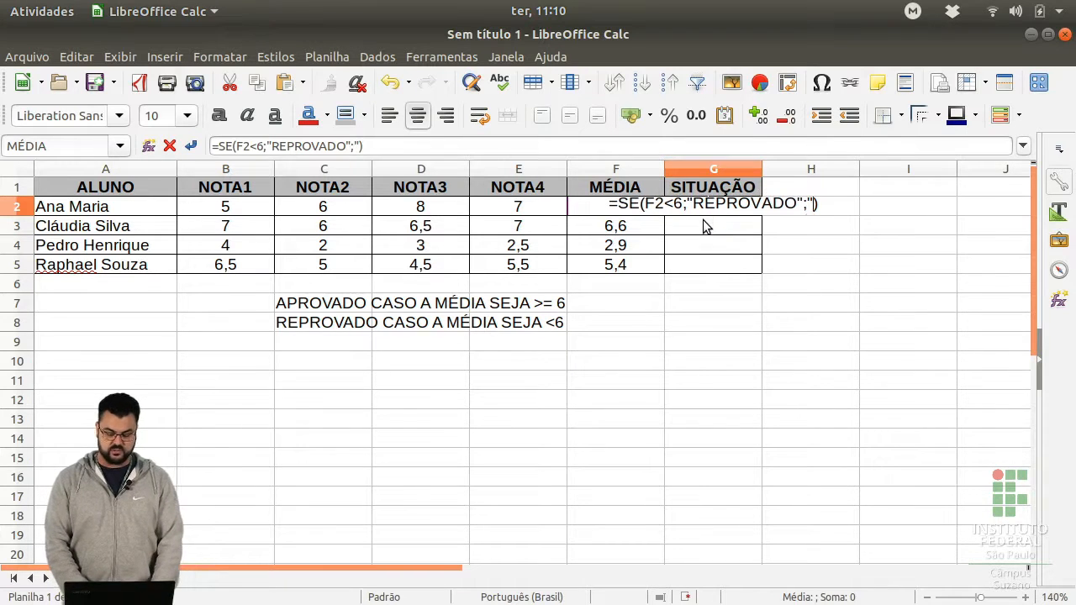
pyautogui.write('APROVA')
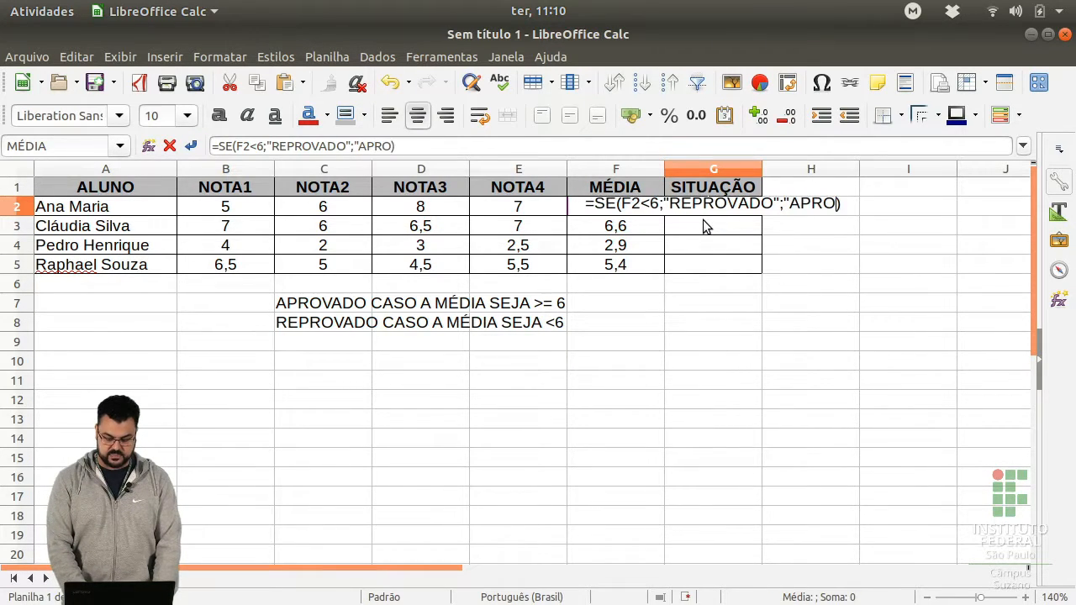
pyautogui.write('DO"')
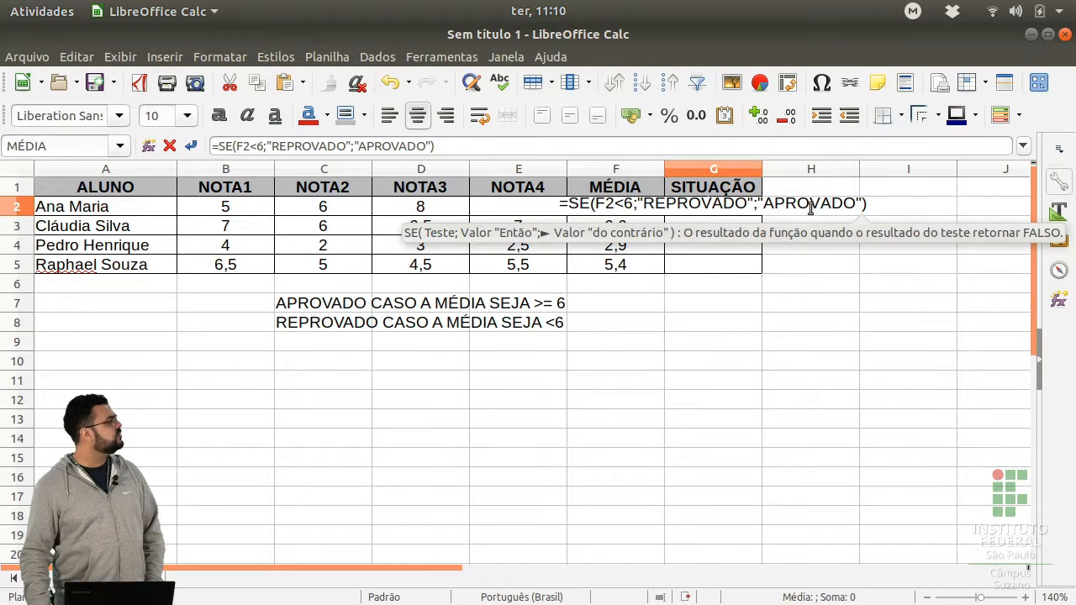
pyautogui.press('Return')
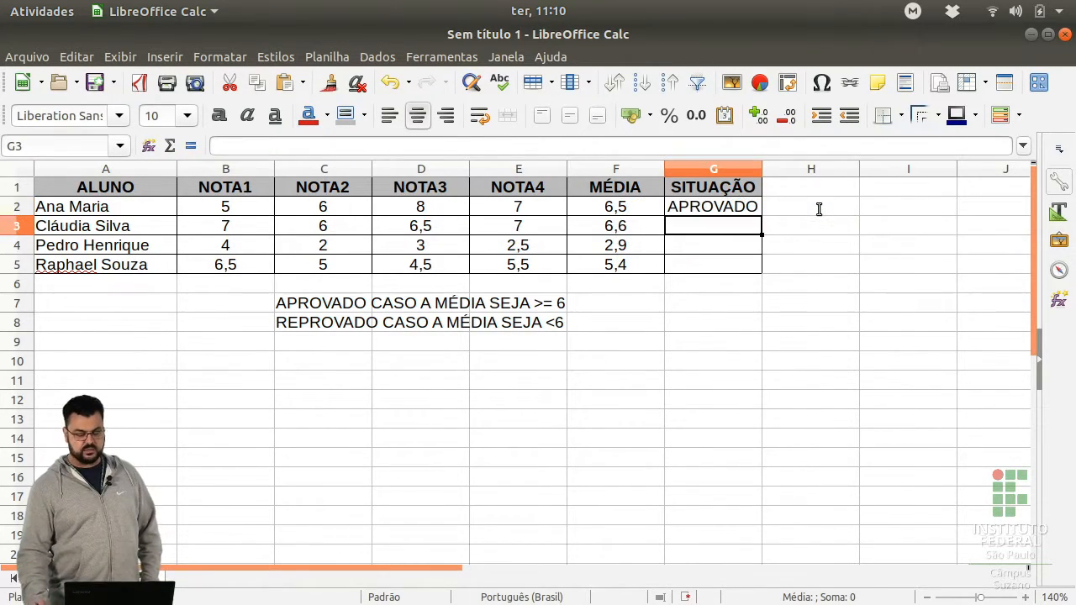
# - Fill the SITUAÇÃO formula from G2 down to G5 and widen column G to fit the results
pyautogui.click(728, 212)
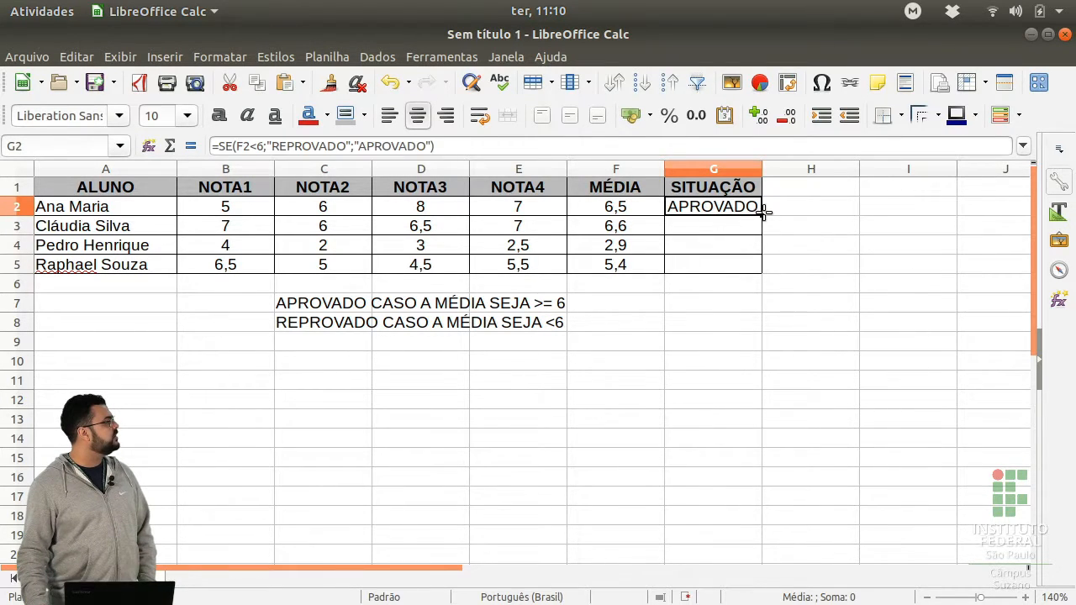
pyautogui.moveTo(763, 216); pyautogui.dragTo(763, 284)
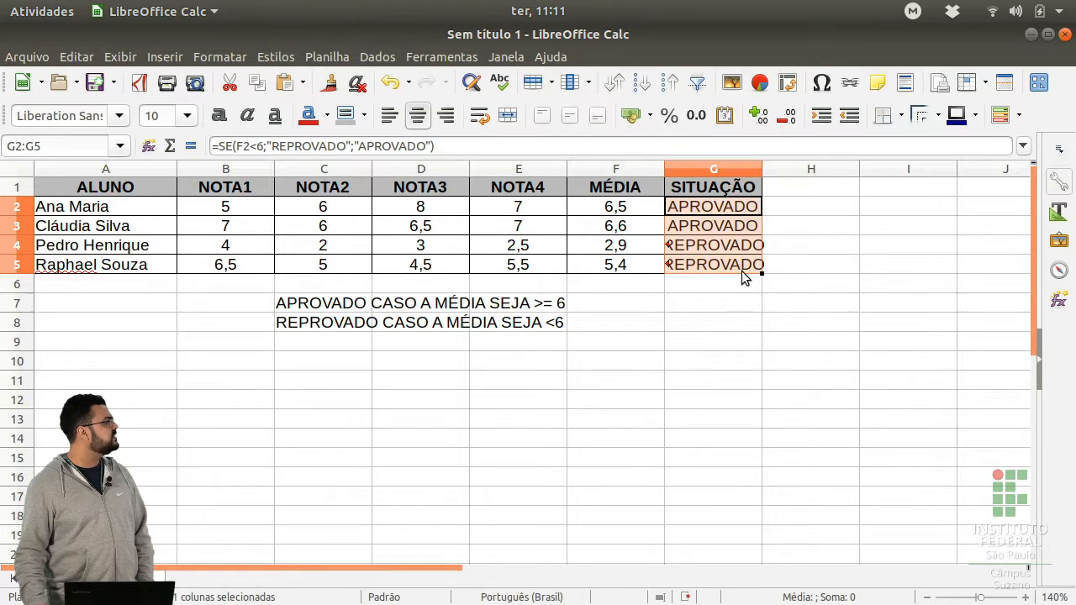
pyautogui.click(763, 170)
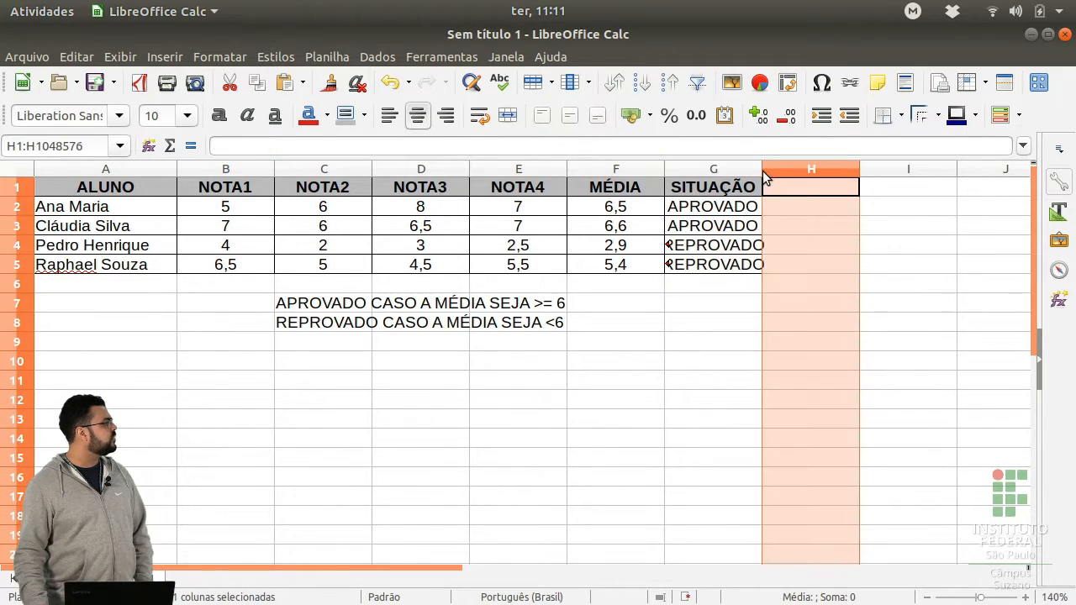
pyautogui.moveTo(760, 169); pyautogui.dragTo(788, 176)
pyautogui.click(718, 229)
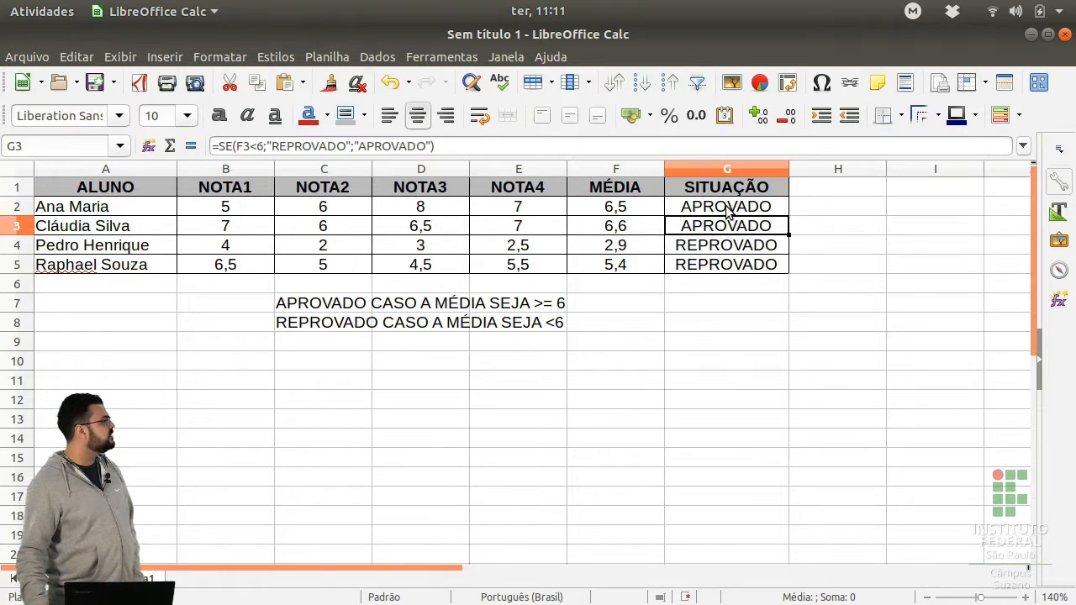
pyautogui.click(728, 248)
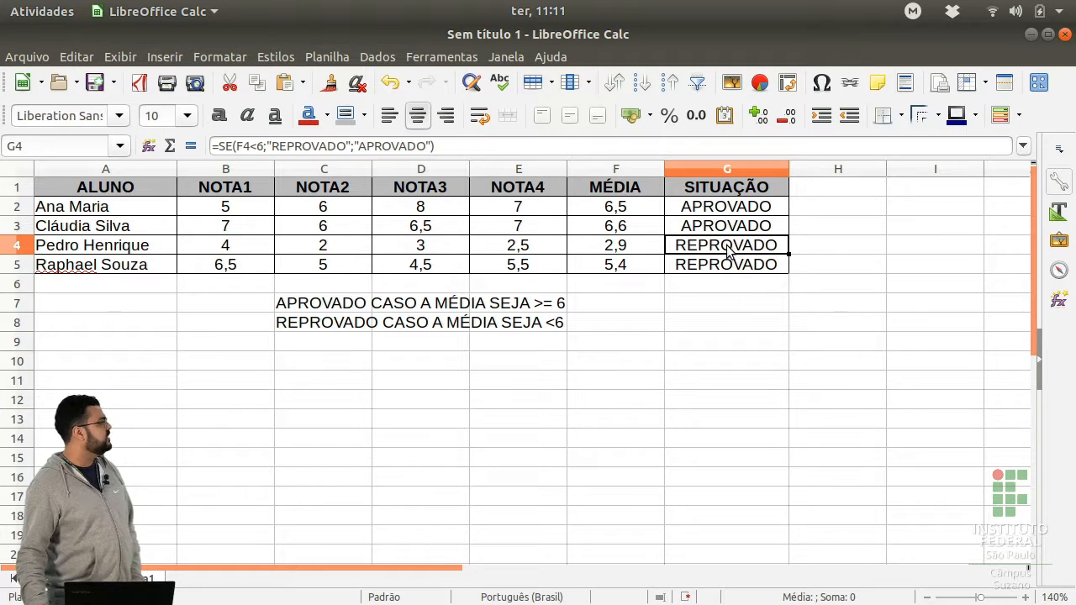
pyautogui.click(731, 269)
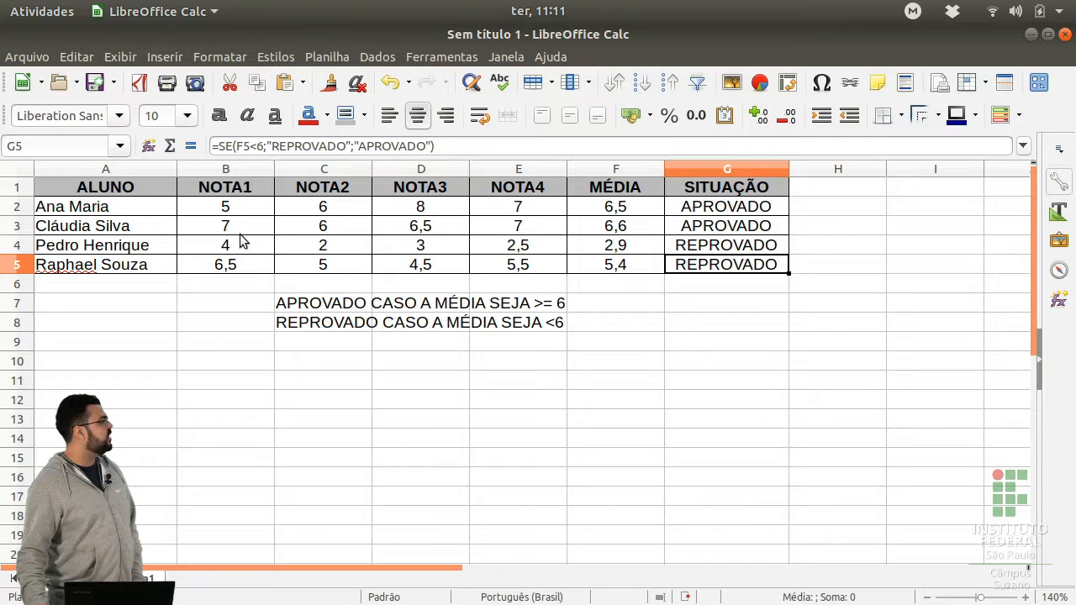
# - Set the NOTA3 grade in D5 to 7 to test the SITUAÇÃO formula
pyautogui.click(315, 271)
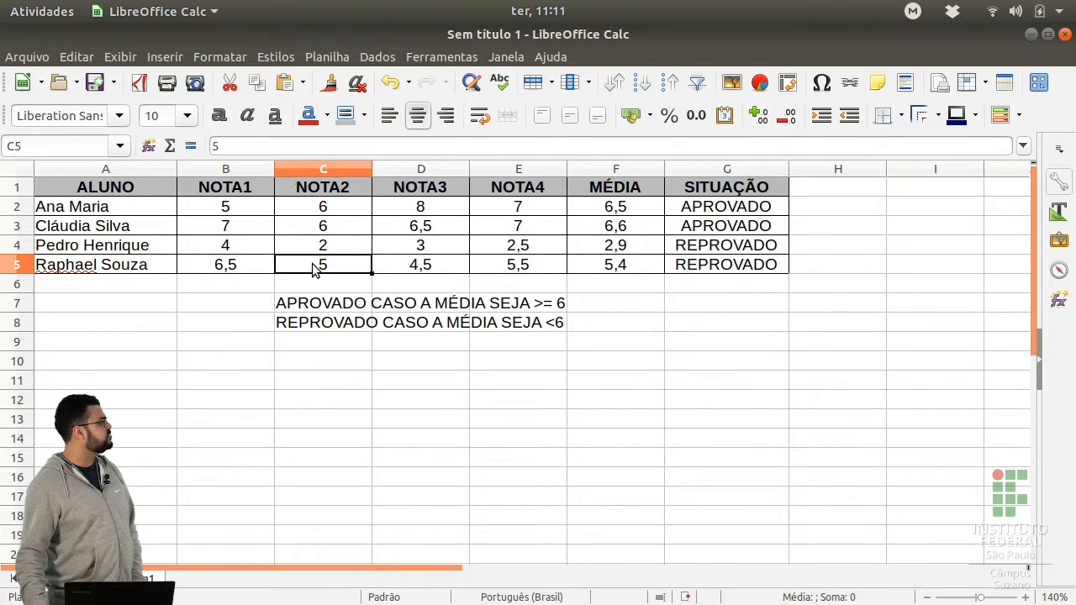
pyautogui.click(412, 267)
pyautogui.write('7')
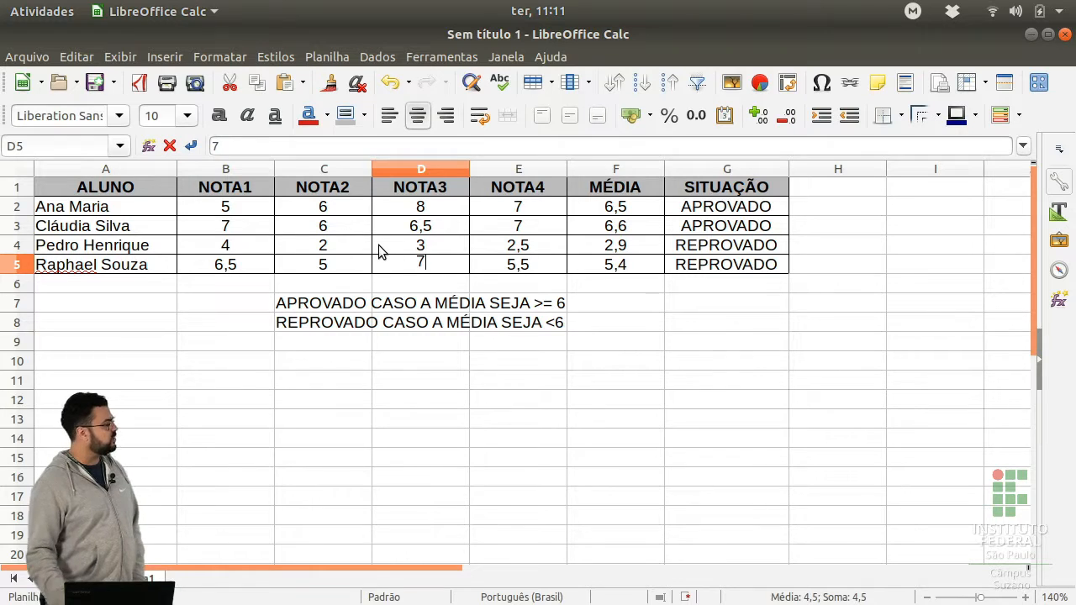
pyautogui.press('Return')
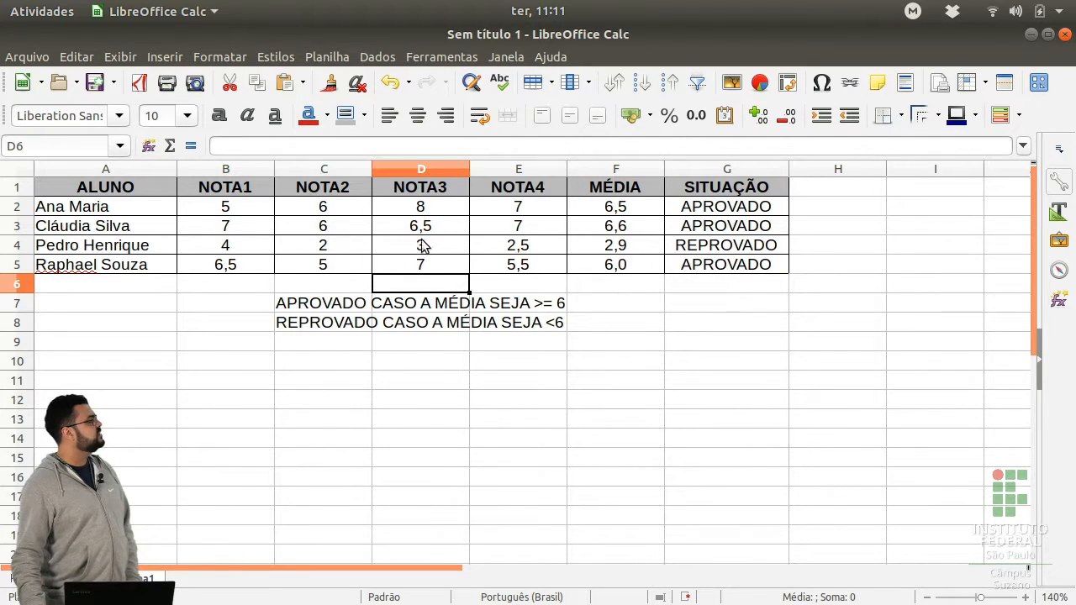
# - Set the NOTA3 grade in D5 to 0 to test the SITUAÇÃO formula with a lower average
pyautogui.click(431, 266)
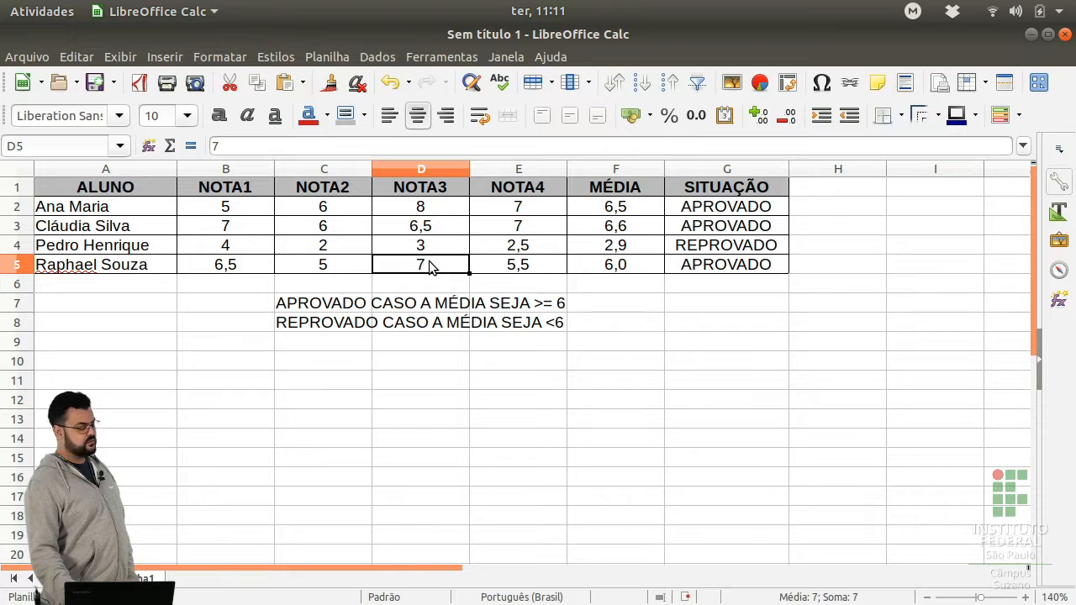
pyautogui.write('04')
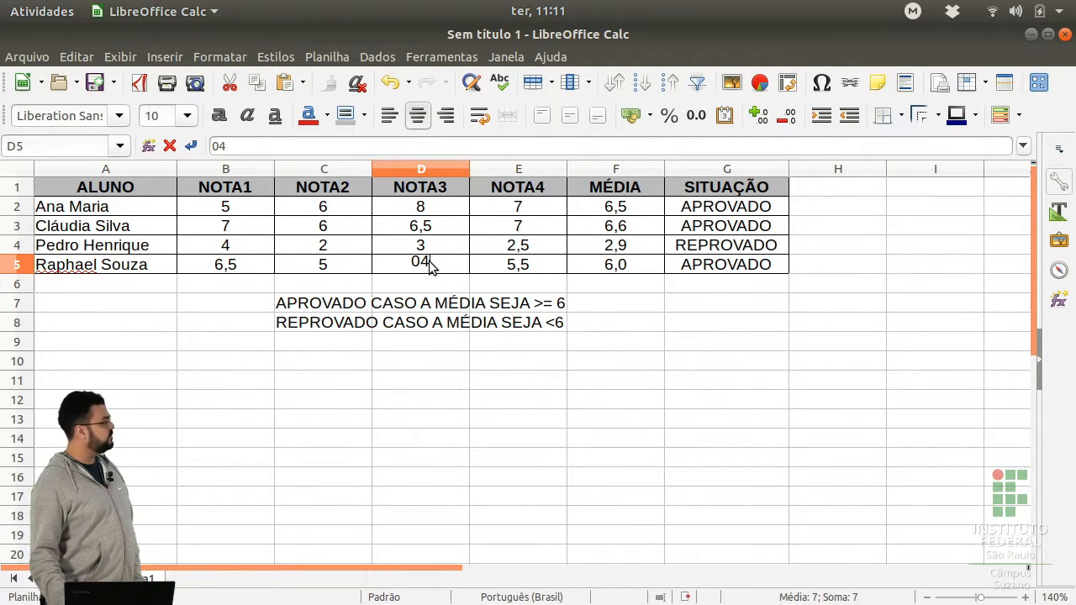
pyautogui.press('BackSpace')
pyautogui.press('Return')
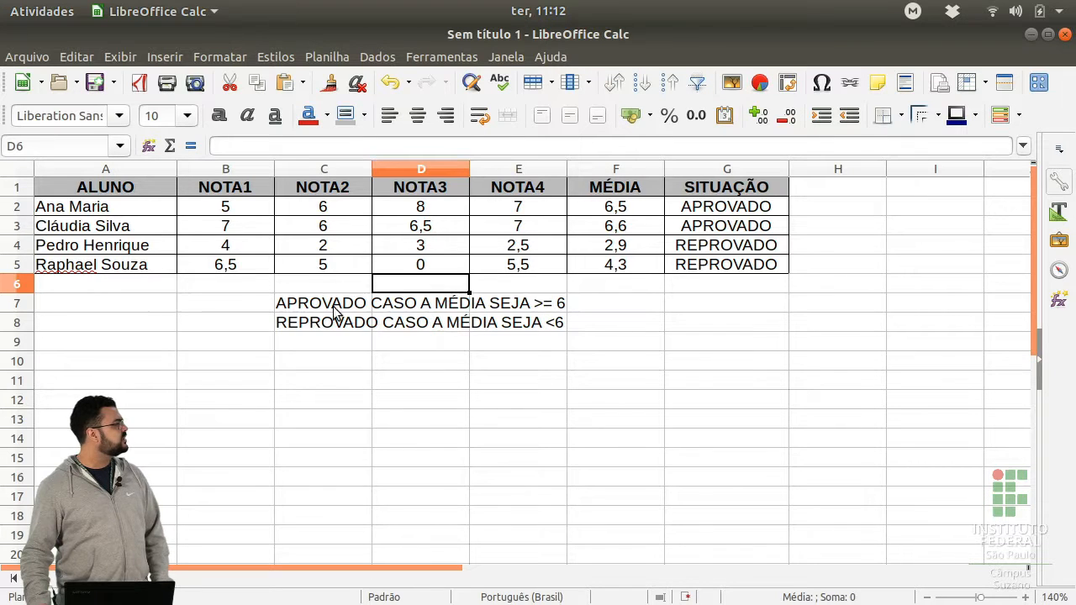
# - Change the failing rule in C8 to read "REPROVADO CASO A MÉDIA SEJA < 4"
pyautogui.click(308, 330)
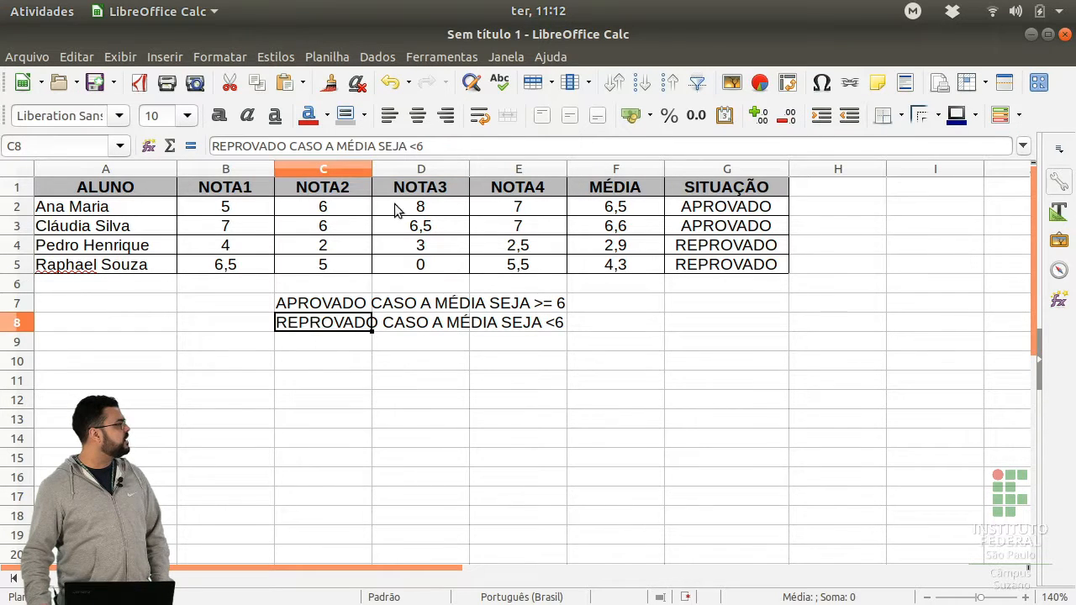
pyautogui.click(435, 145)
pyautogui.press('BackSpace')
pyautogui.write('4')
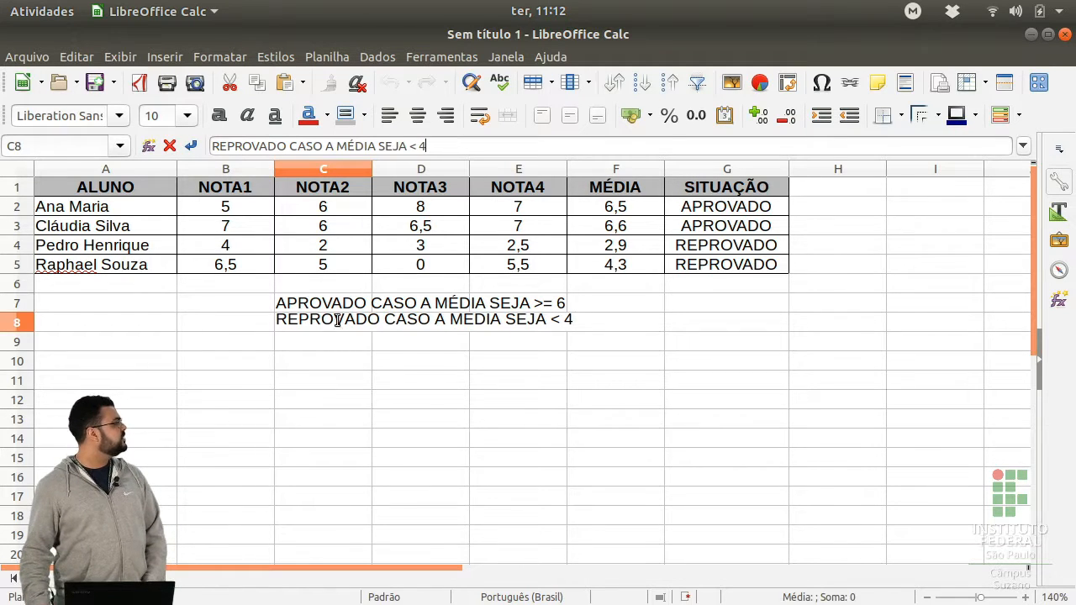
# - Add a third rule in C9 reading "REAVALIAÇÃO CASO A MÉDIA SEJA >=4 E <6"
pyautogui.click(360, 346)
pyautogui.write('R')
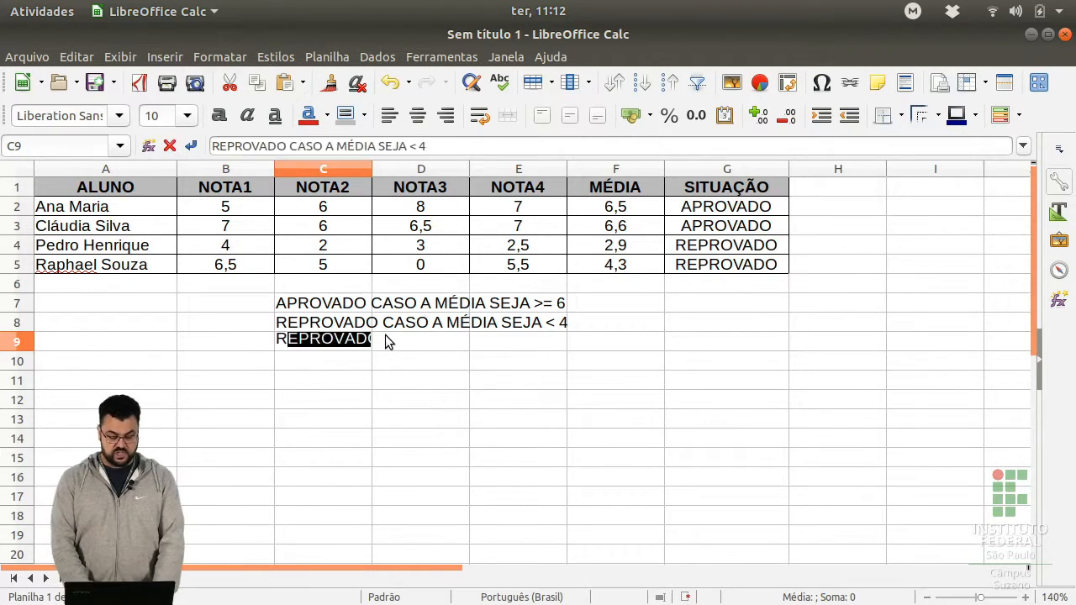
pyautogui.write('EAVALIAÇÃO S')
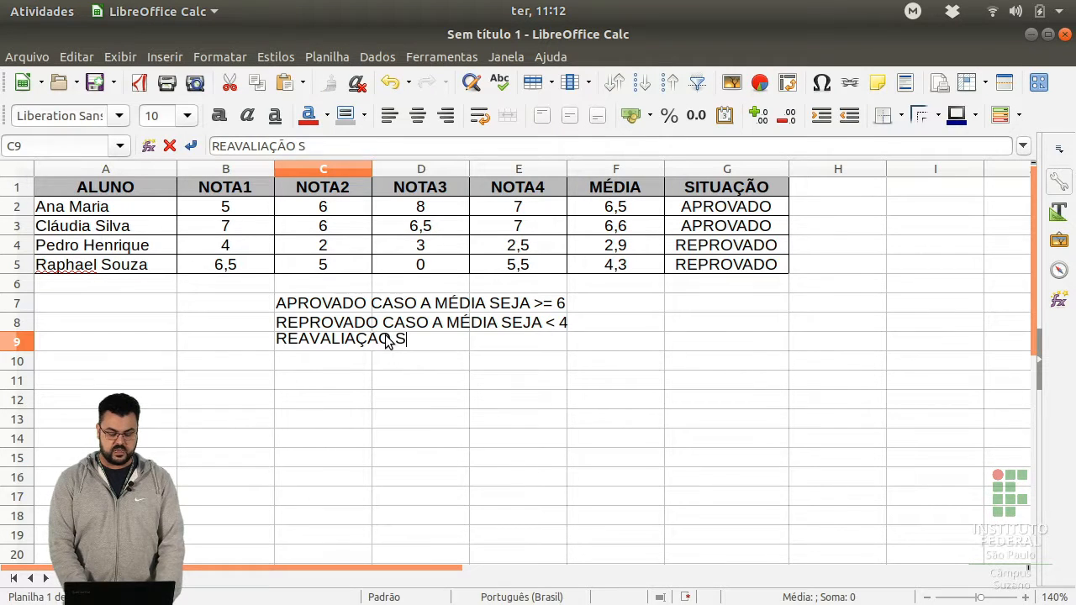
pyautogui.press('BackSpace')
pyautogui.write('CASO A MÉDOA')
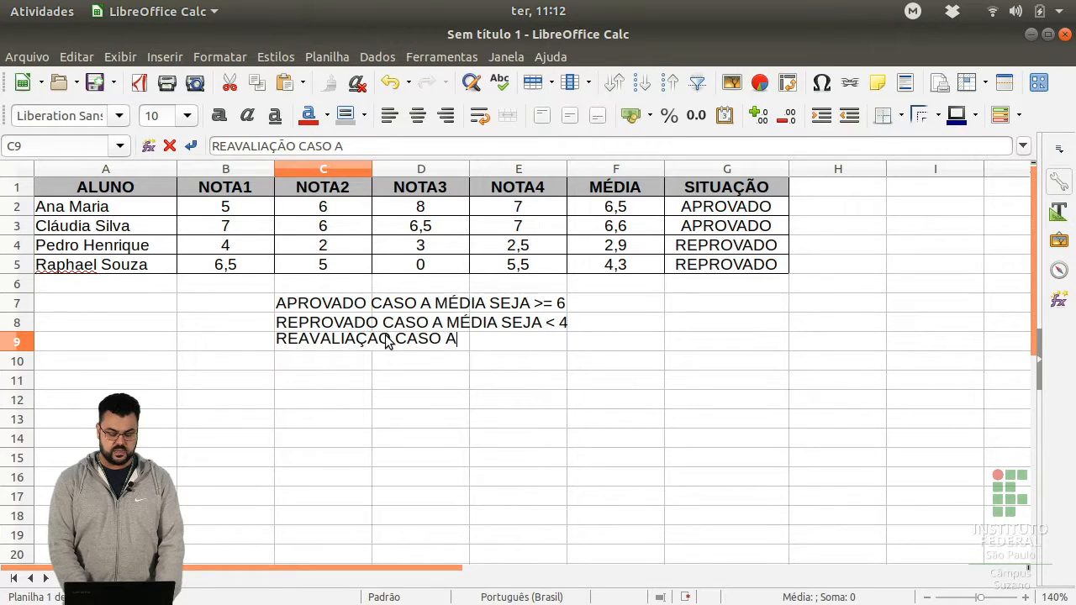
pyautogui.press('BackSpace')
pyautogui.press('BackSpace')
pyautogui.press('BackSpace')
pyautogui.press('BackSpace')
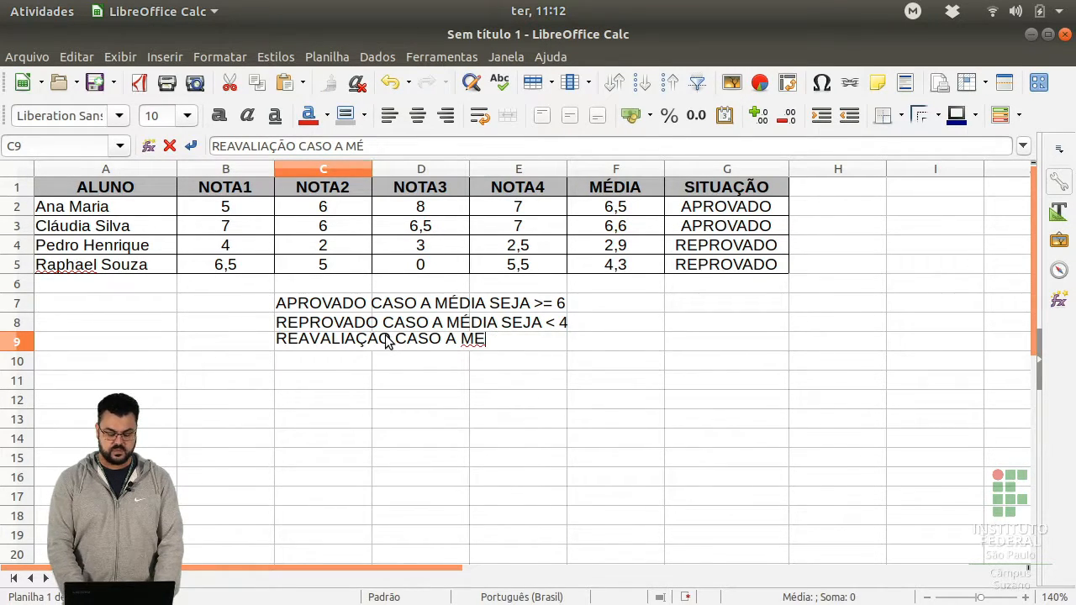
pyautogui.write('ÉDIA SE')
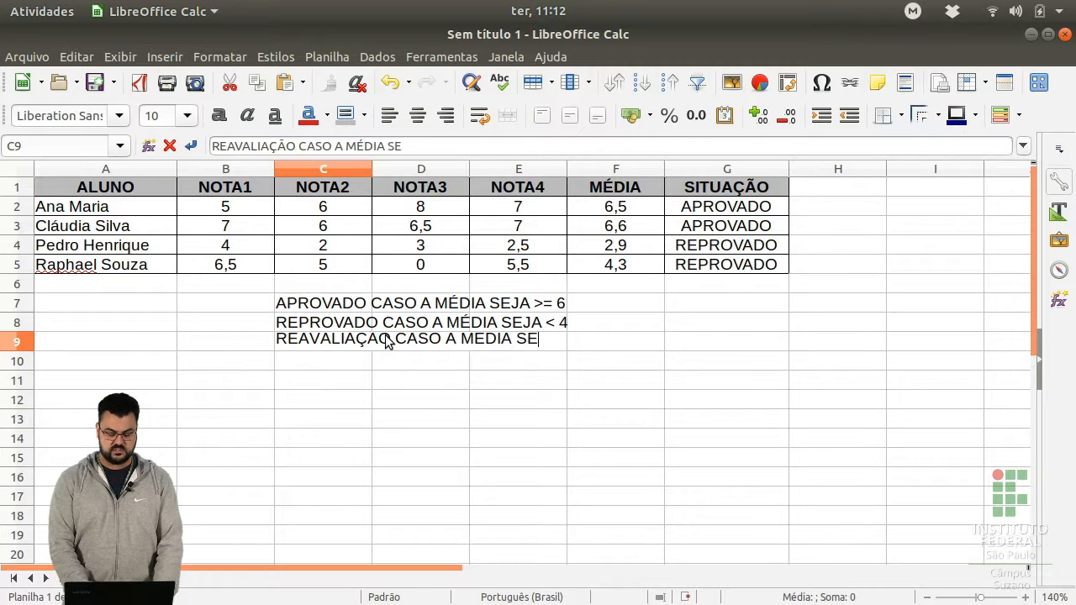
pyautogui.write('JA > 4')
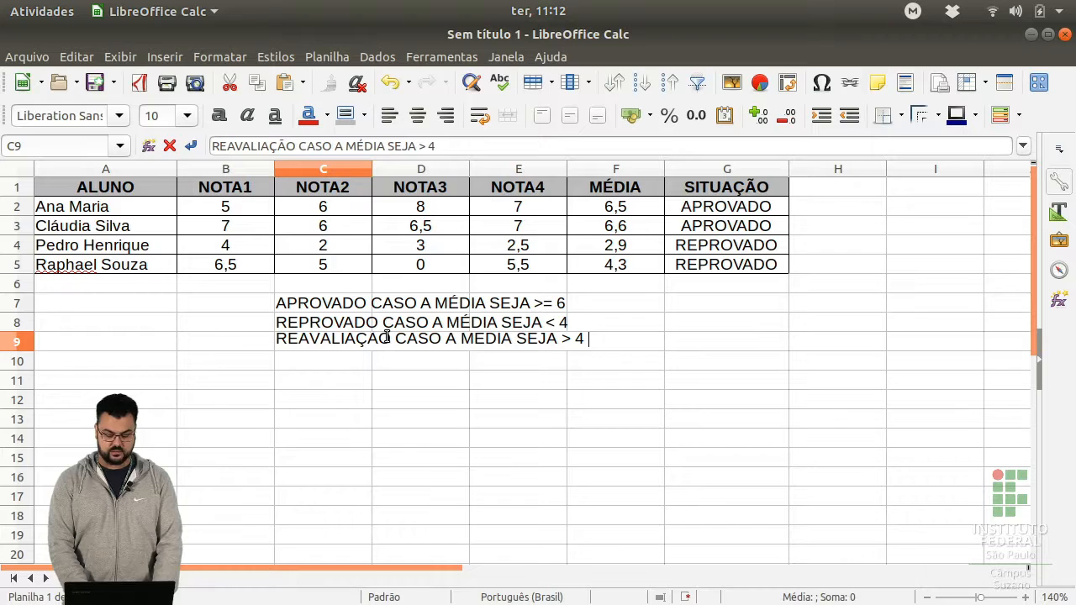
pyautogui.press('BackSpace')
pyautogui.press('BackSpace')
pyautogui.write('=')
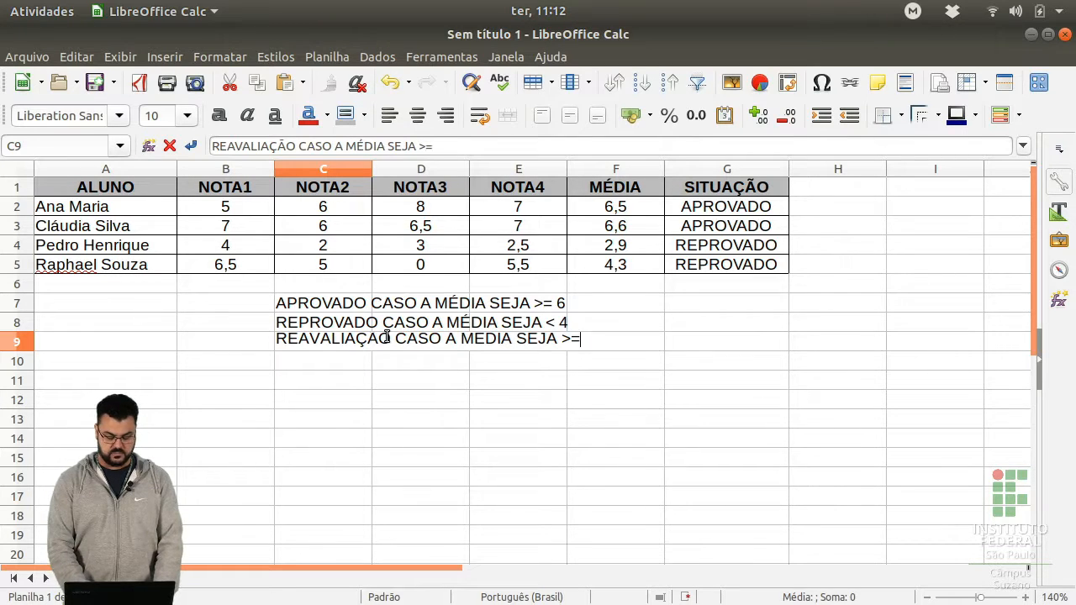
pyautogui.write('4 E ME')
pyautogui.press('BackSpace')
pyautogui.press('BackSpace')
pyautogui.write('<6')
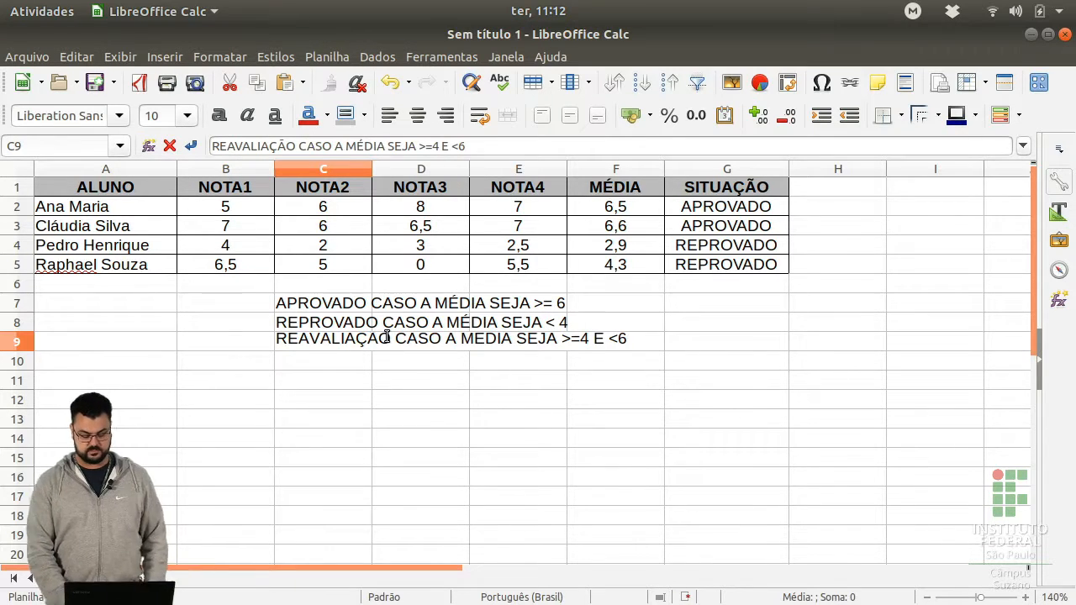
pyautogui.press('Return')
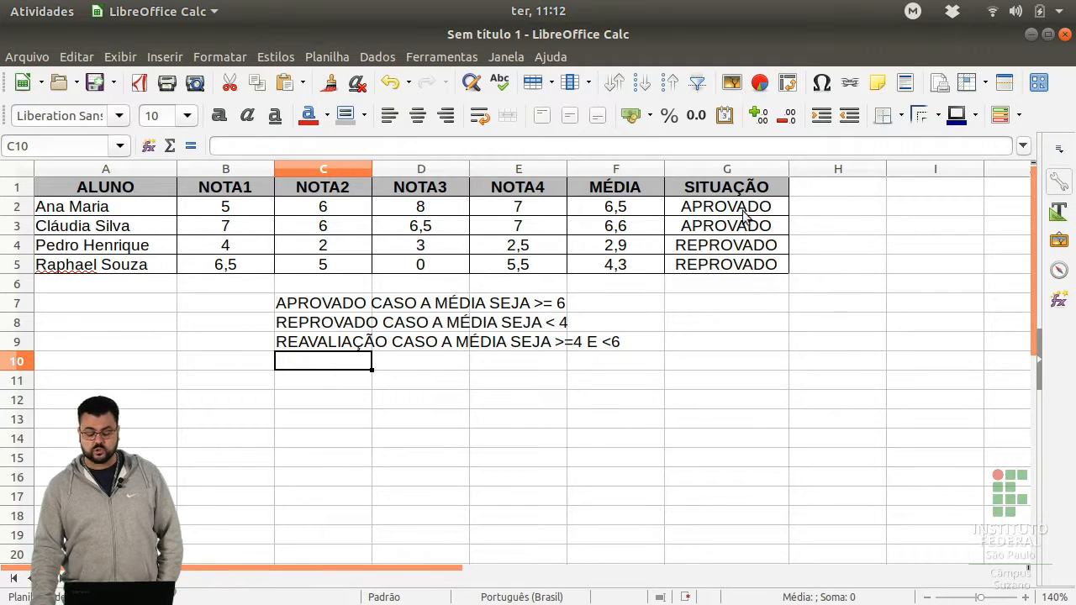
# - Widen column H, next to the SITUAÇÃO column, to about the width of column G
pyautogui.click(786, 208)
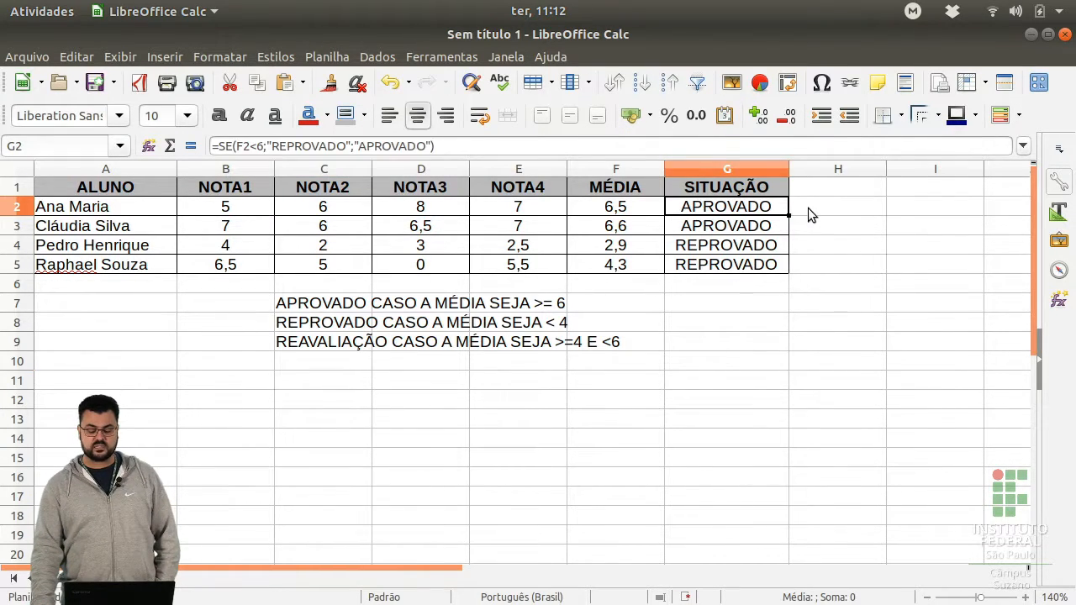
pyautogui.click(809, 208)
pyautogui.click(826, 186)
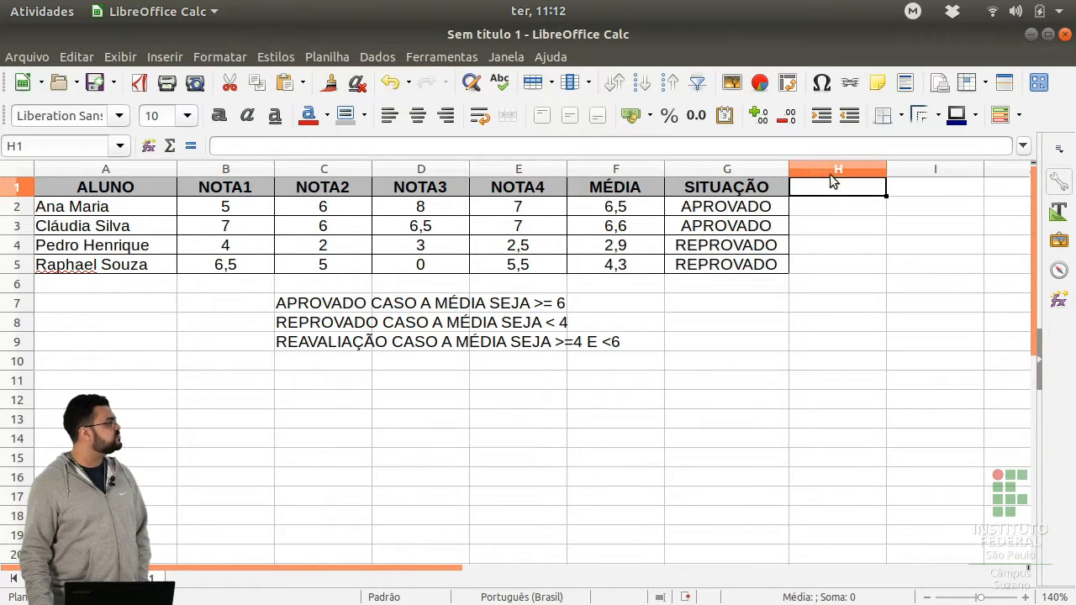
pyautogui.moveTo(888, 172); pyautogui.dragTo(917, 178)
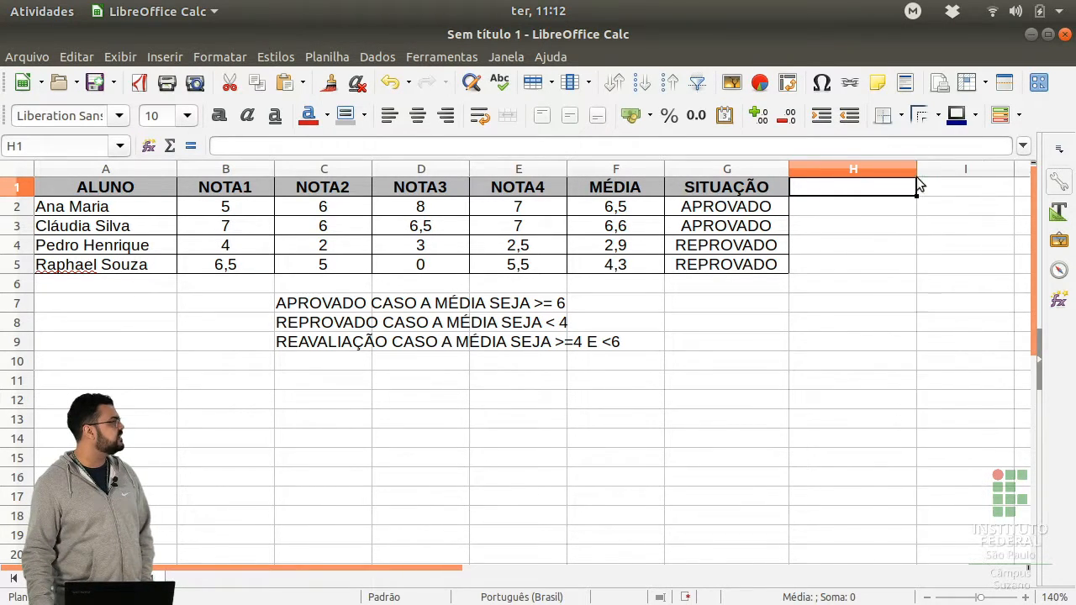
# - Start an SE formula in H2 with the logical test F2<4
pyautogui.click(867, 210)
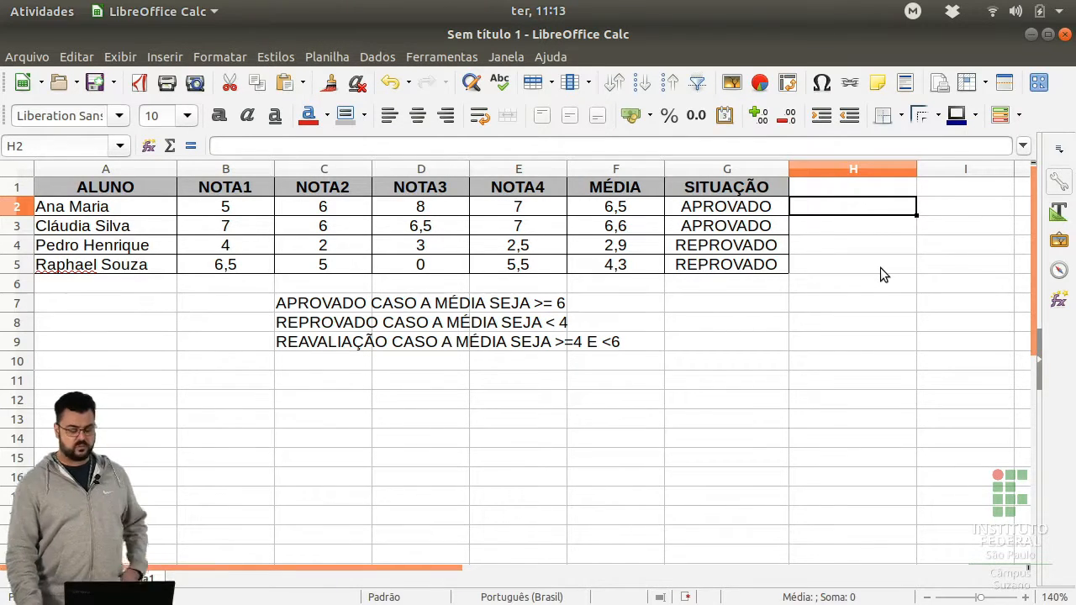
pyautogui.press('F2')
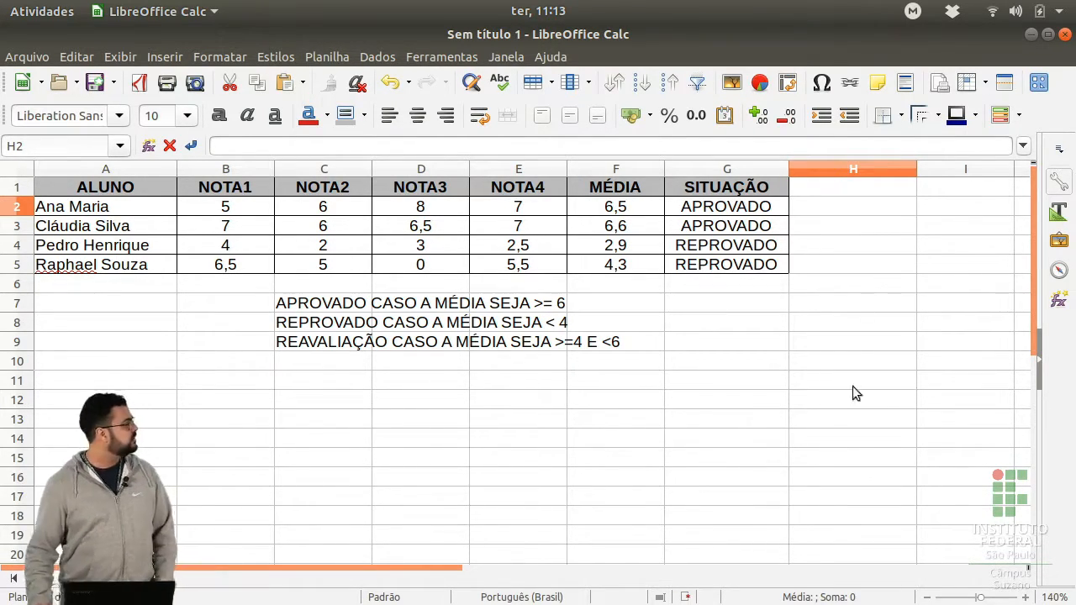
pyautogui.write('=SE')
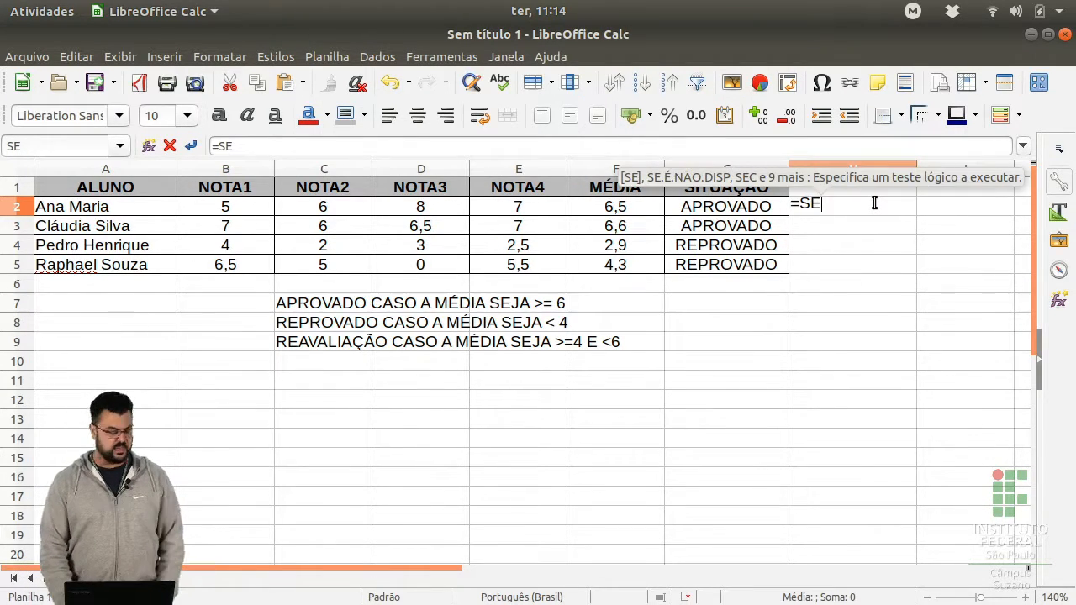
pyautogui.press('Return')
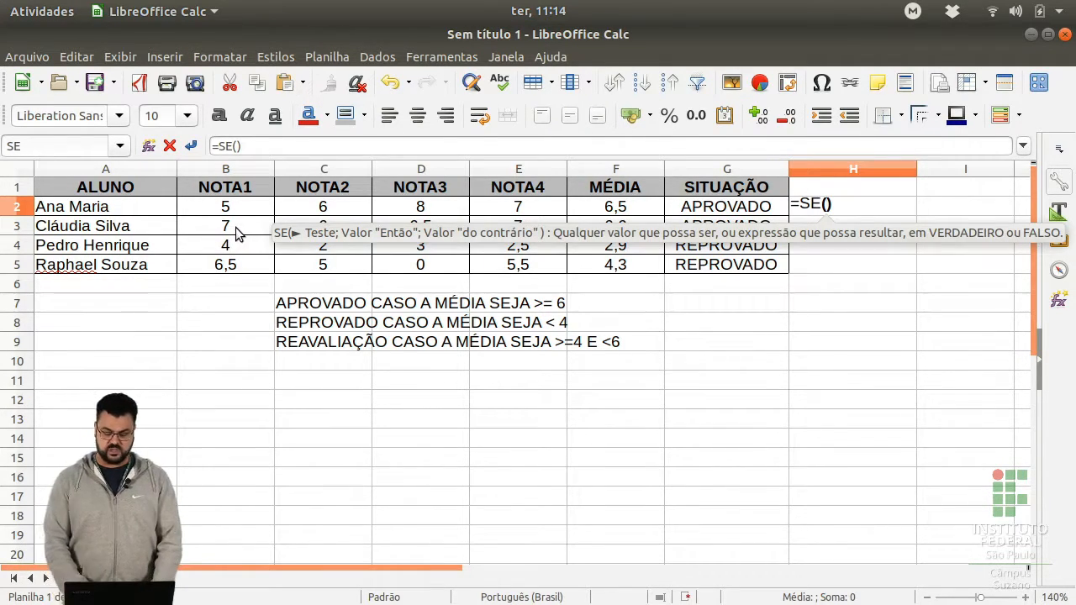
pyautogui.write('F2')
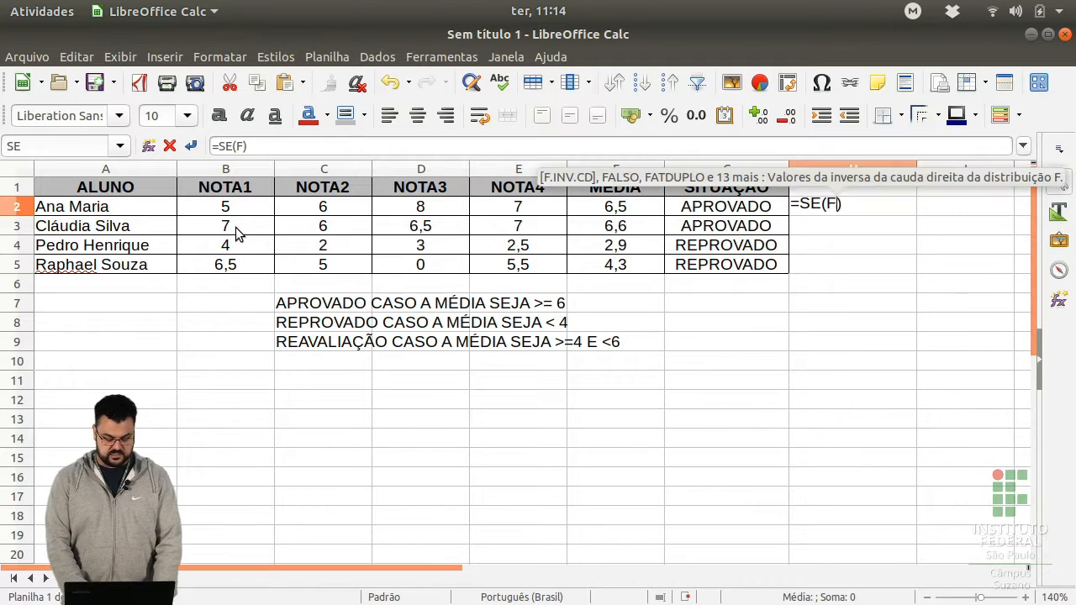
pyautogui.write('<4')
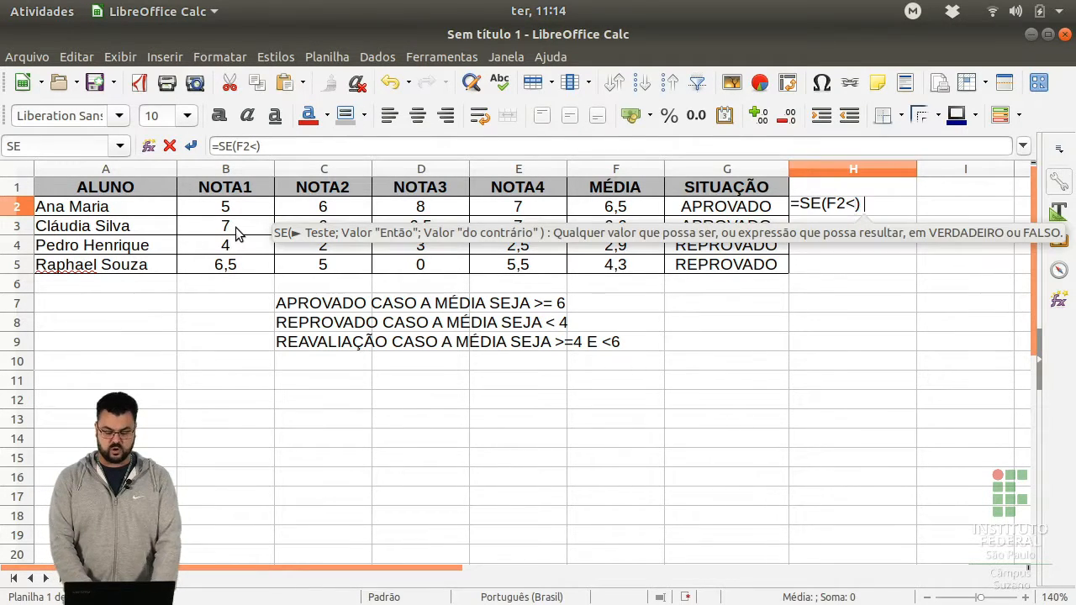
# - Add "REPROVADO" as the second argument of the H2 formula, returned when the average is below 4
pyautogui.write(';')
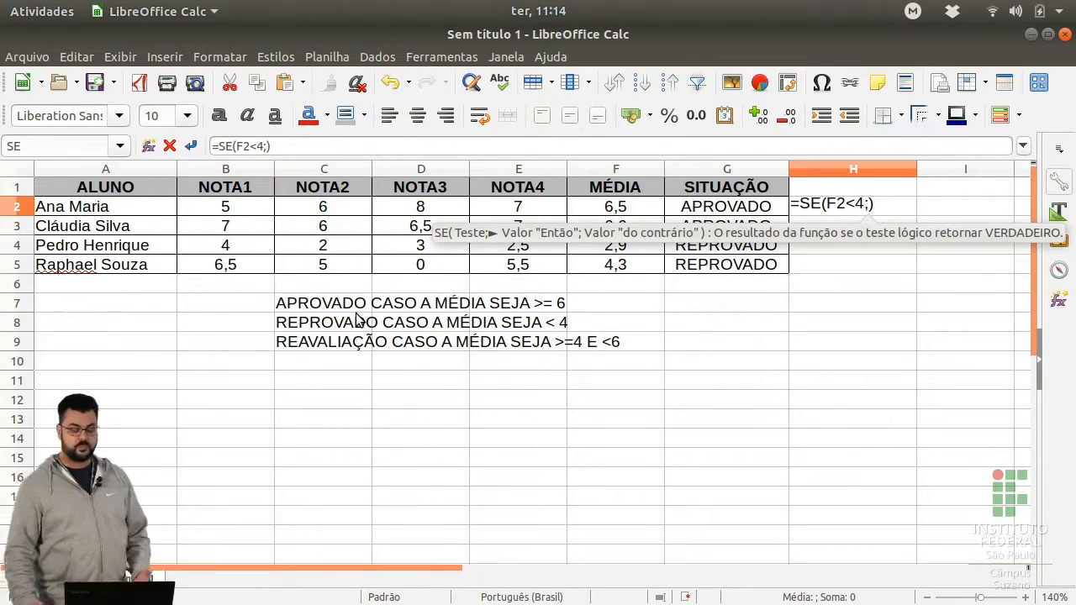
pyautogui.write('"REPROVADO')
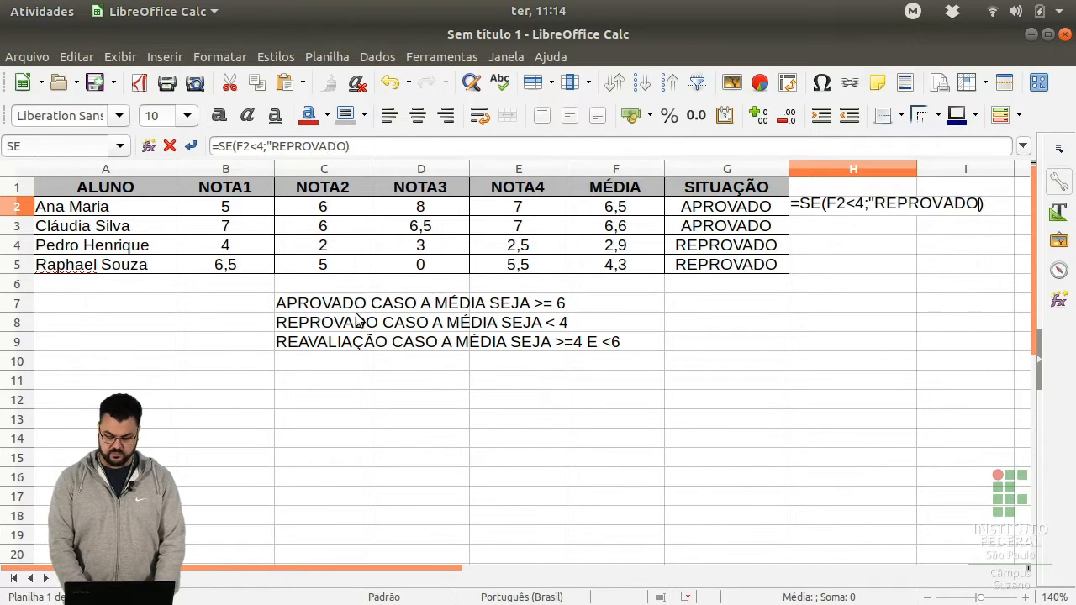
pyautogui.write('"')
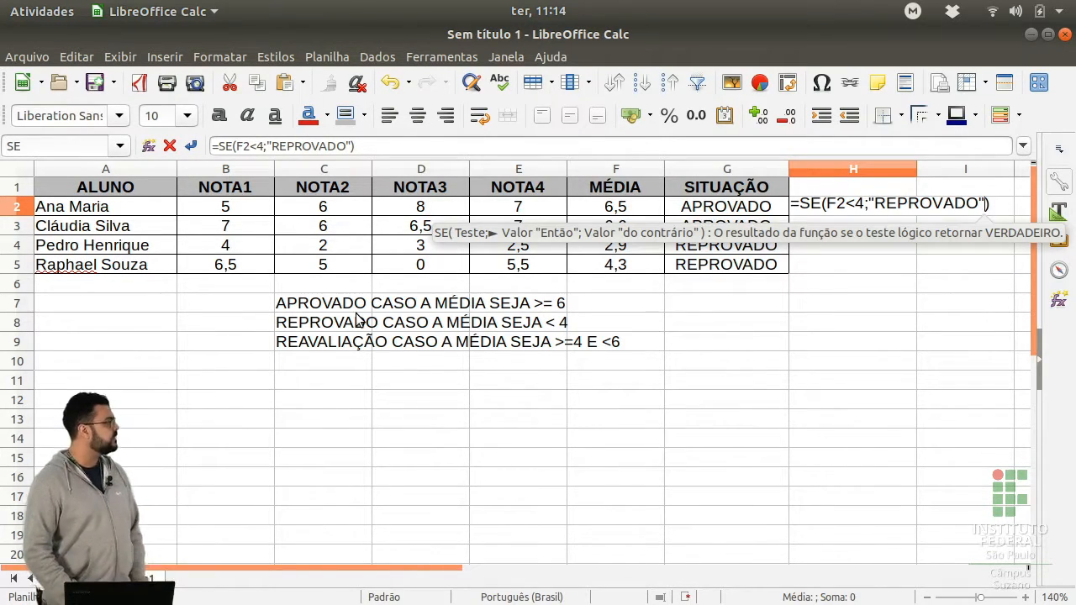
# - Nest a second SE function as the value returned when the first test is false, with the logical test F2>=6
pyautogui.write(';')
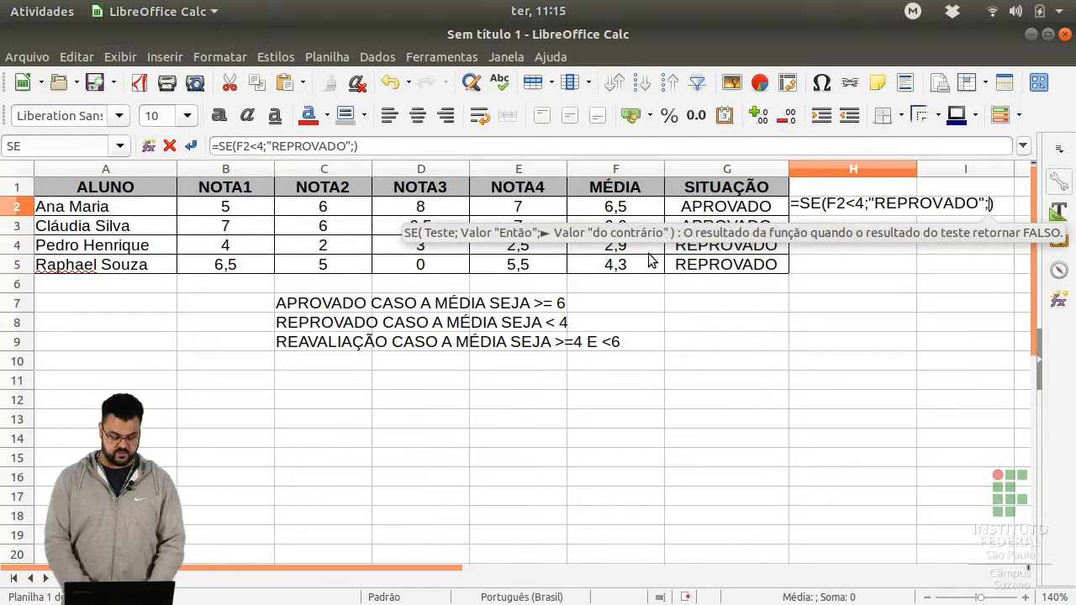
pyautogui.write('SE')
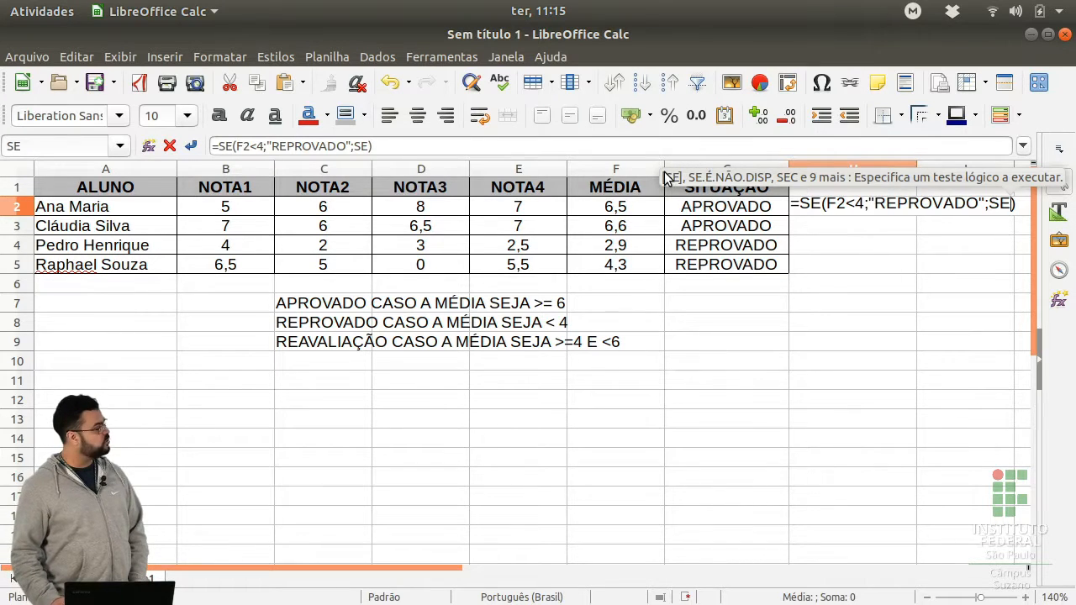
pyautogui.write('(')
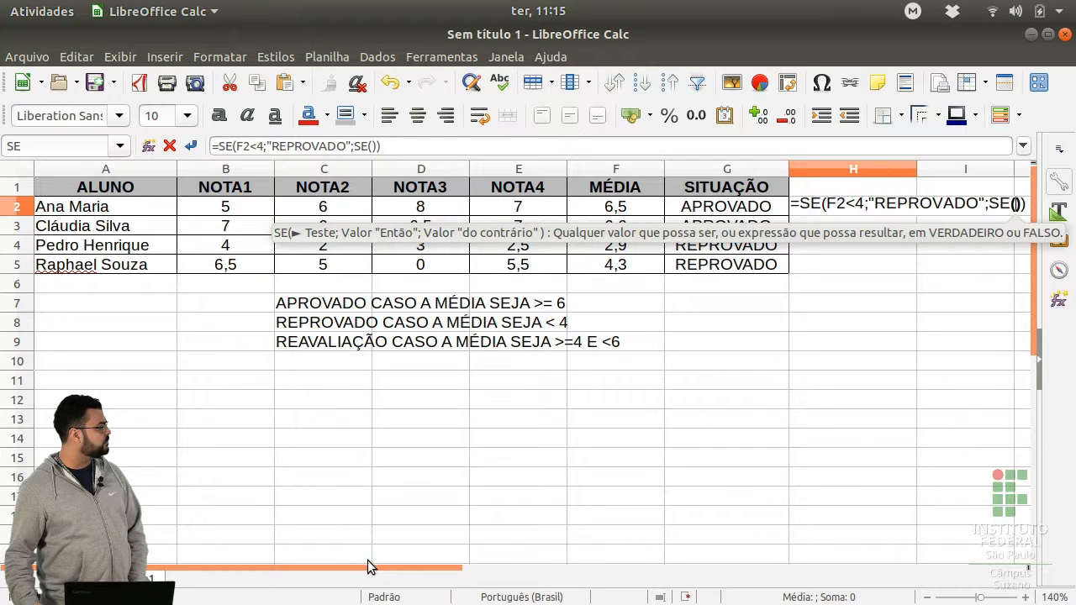
pyautogui.moveTo(373, 569); pyautogui.dragTo(564, 568)
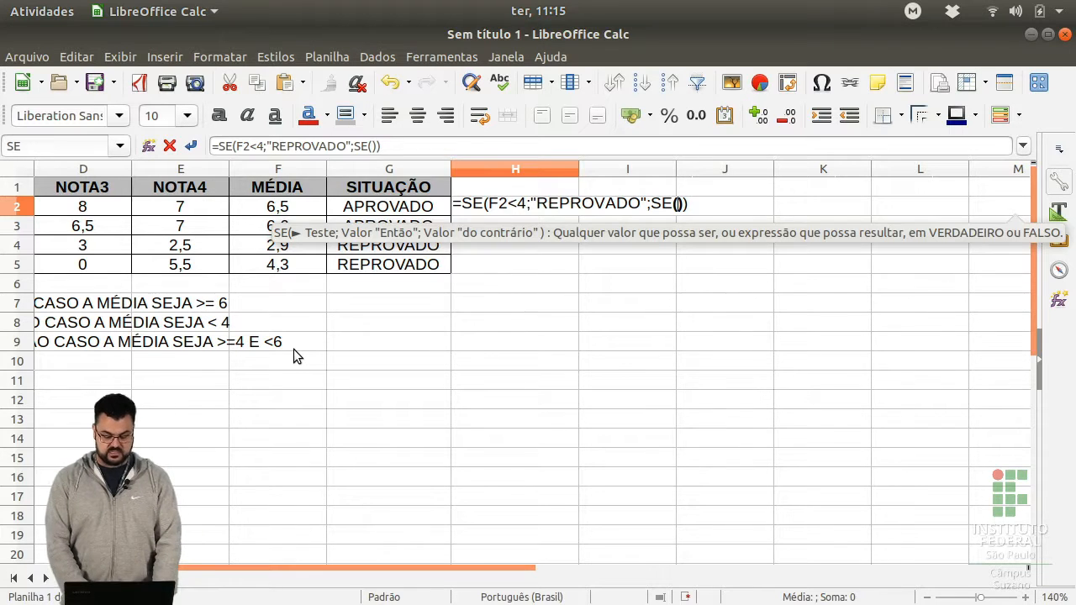
pyautogui.write('F2>=')
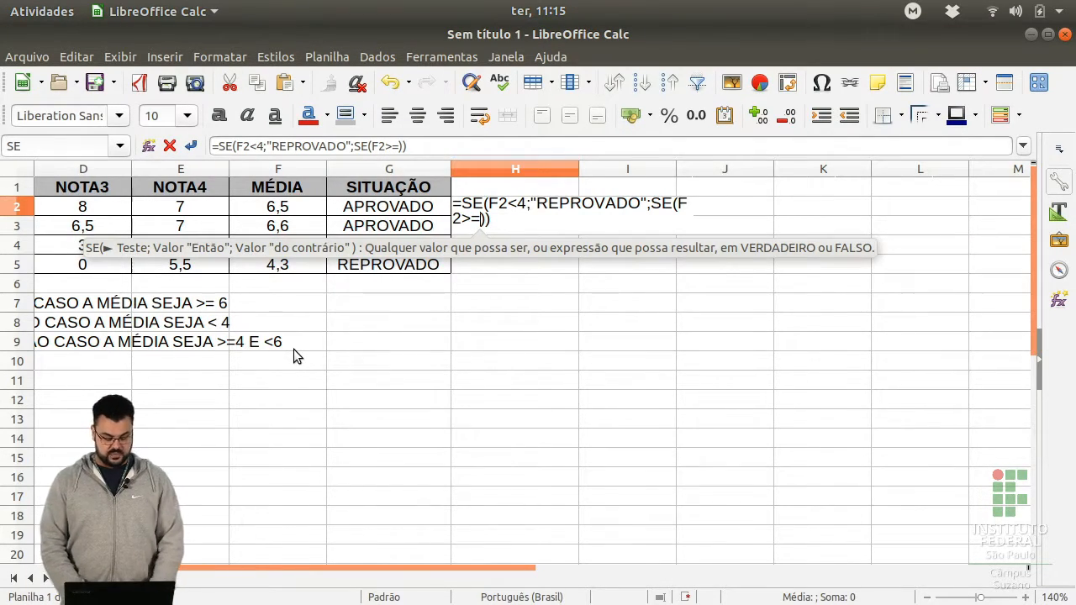
pyautogui.write('6')
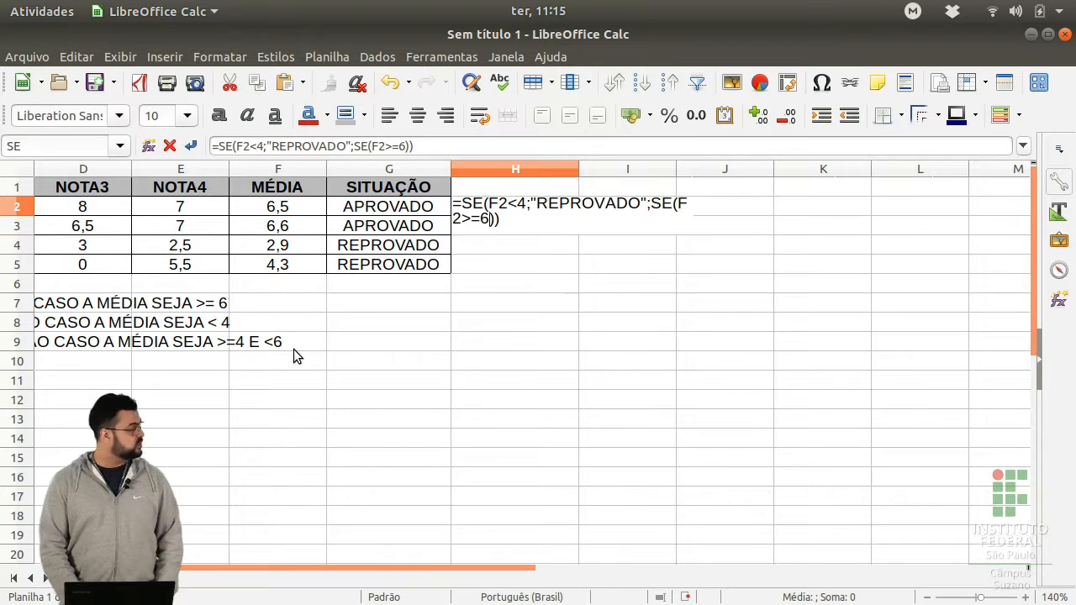
# - Add "APROVADO" as the value the nested SE in H2 returns when F2>=6 is true
pyautogui.write(';')
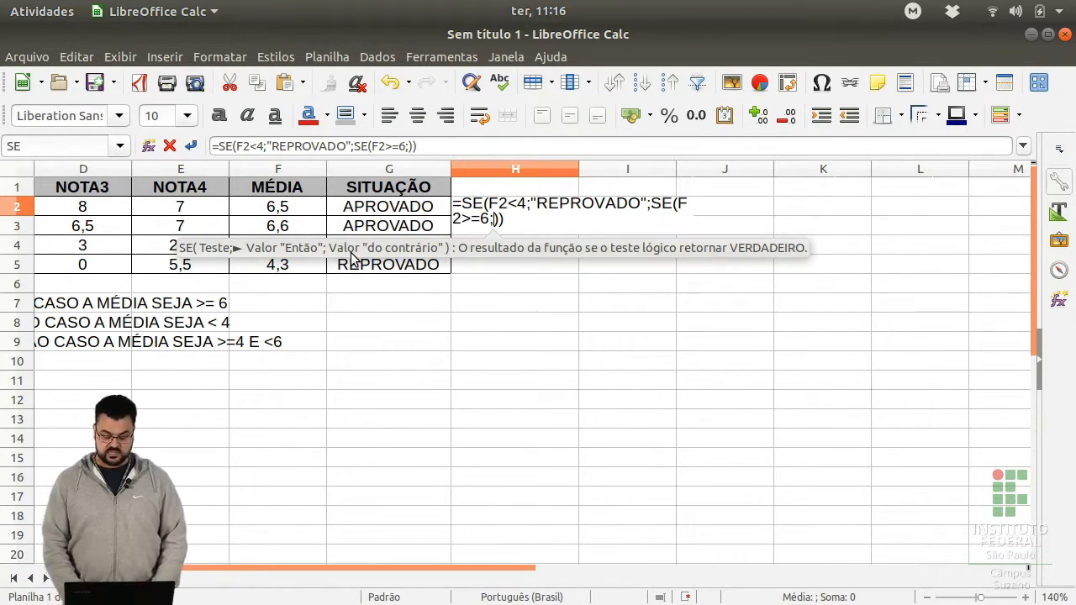
pyautogui.write('"APROVADO')
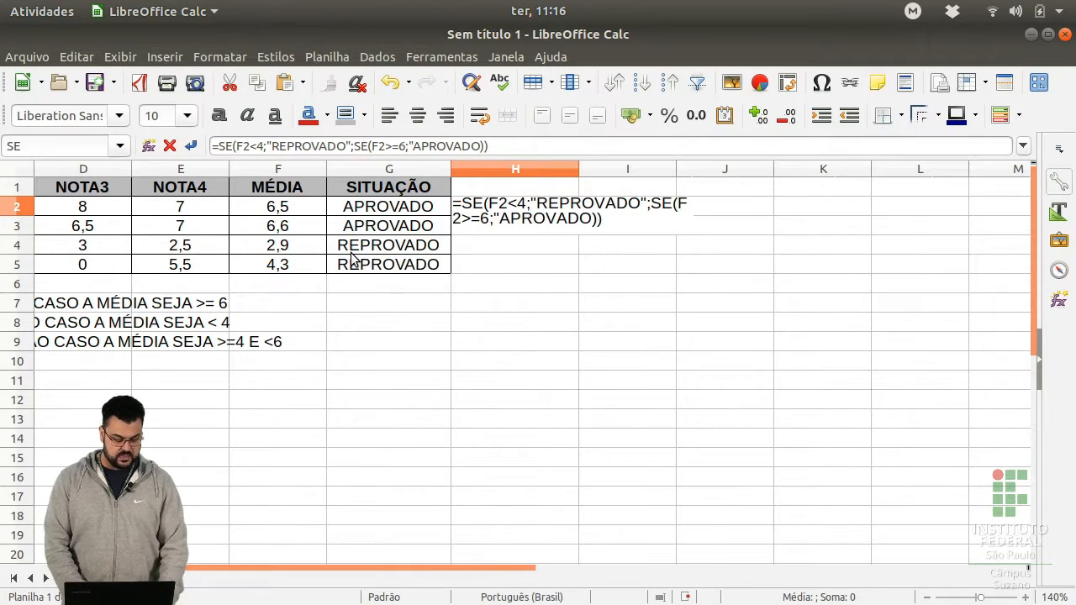
pyautogui.write('"')
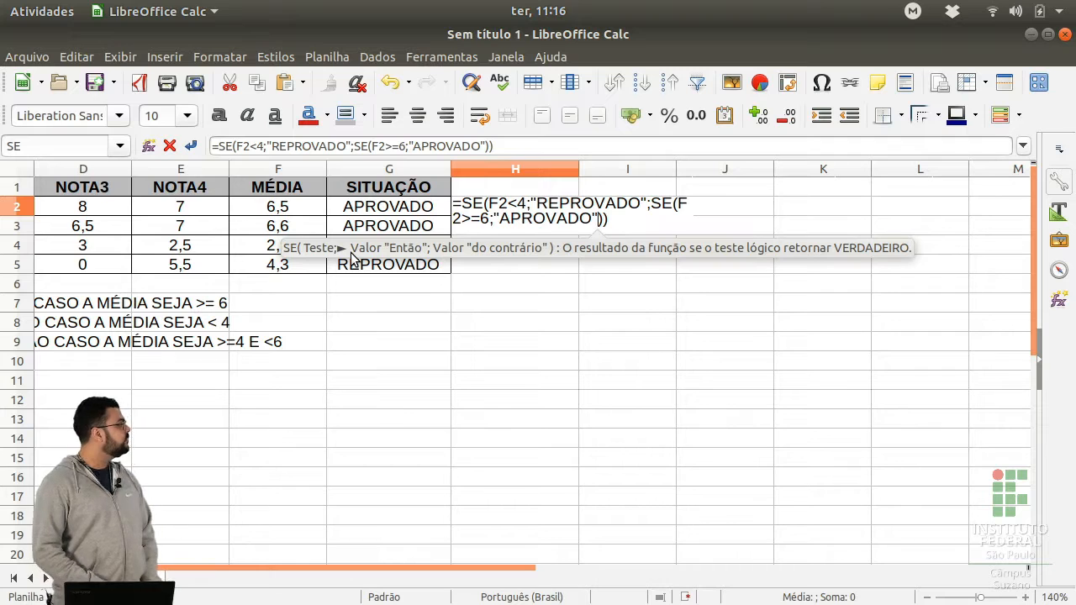
# - Add "REAVALIAÇÃO" as the value the nested SE returns when its test is false, and enter the completed formula in H2
pyautogui.write(';')
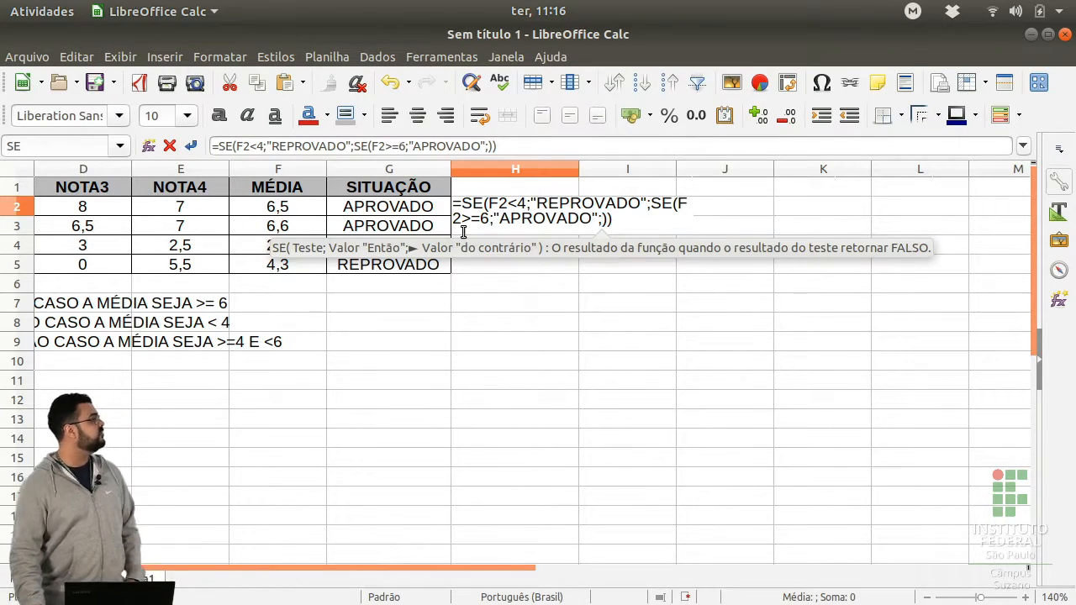
pyautogui.tripleClick(251, 146)
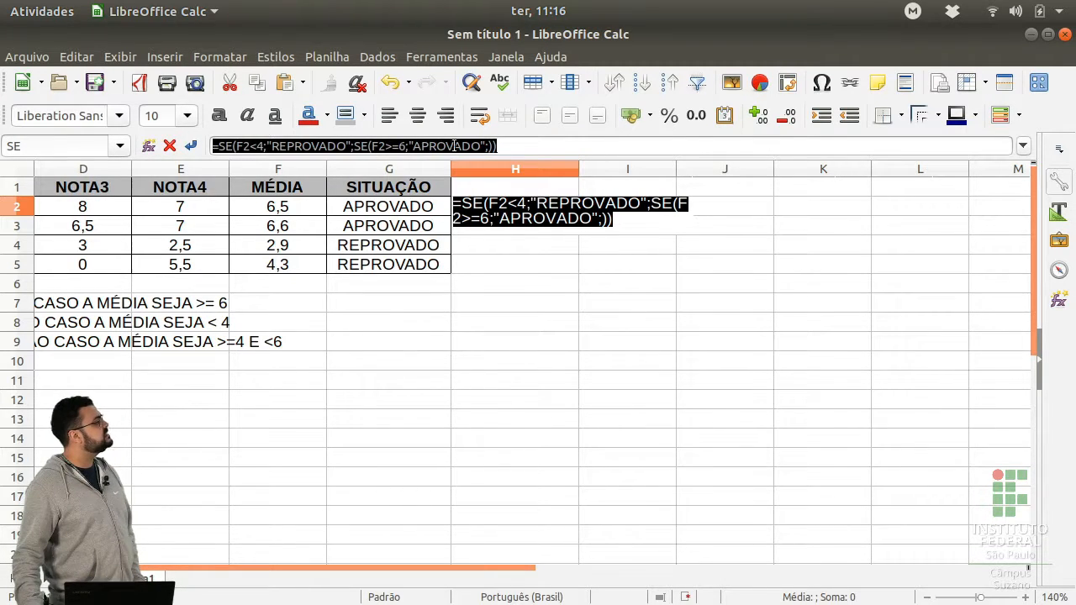
pyautogui.click(504, 148)
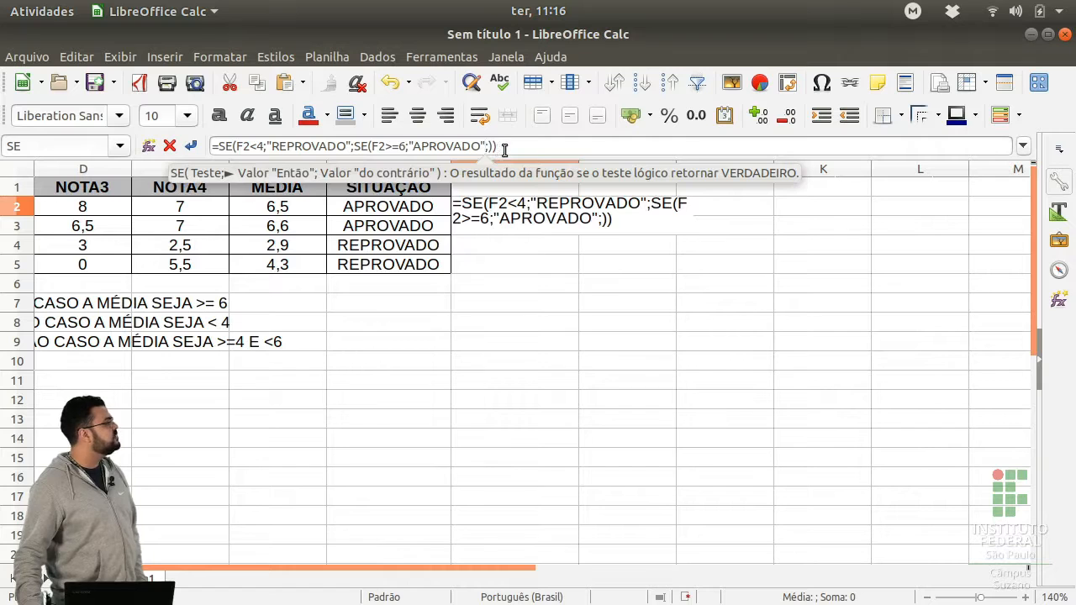
pyautogui.press('Right')
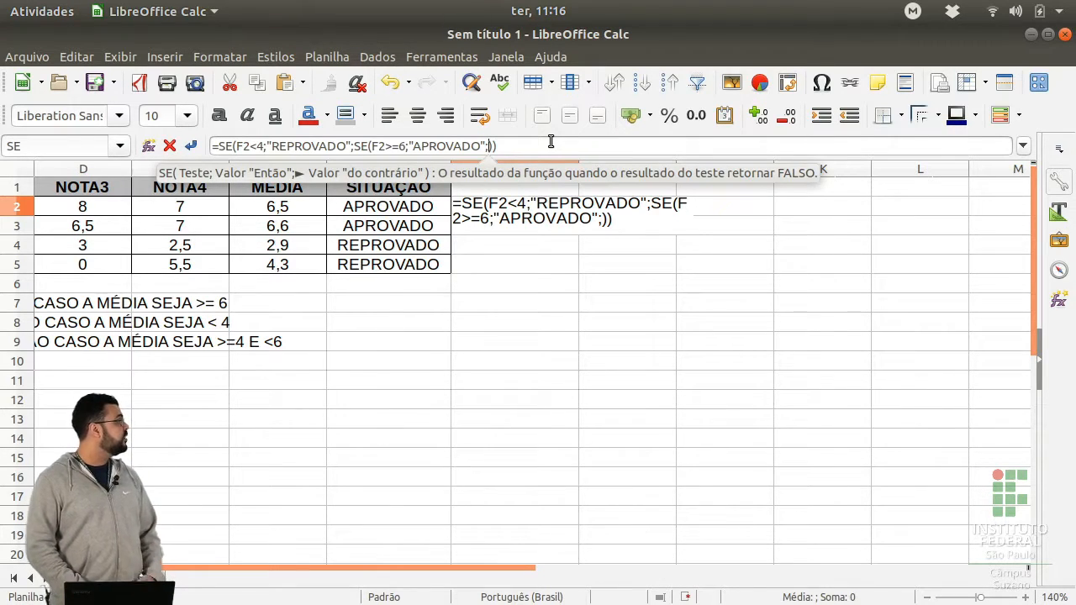
pyautogui.write('"')
pyautogui.write('REAVALI')
pyautogui.write('AÇAO')
pyautogui.write('"')
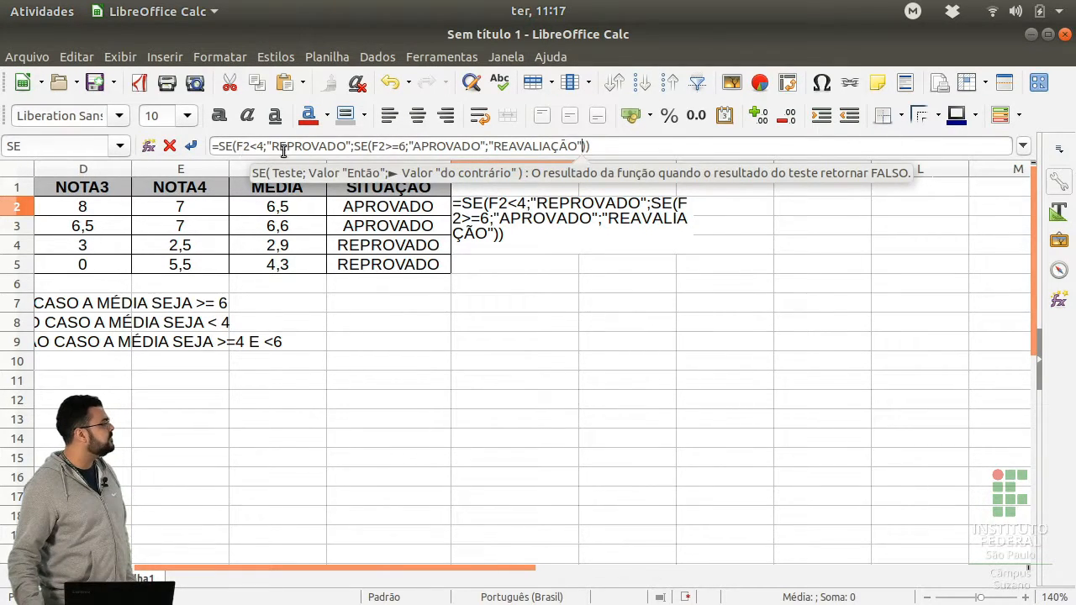
pyautogui.press('Right')
pyautogui.press('Right')
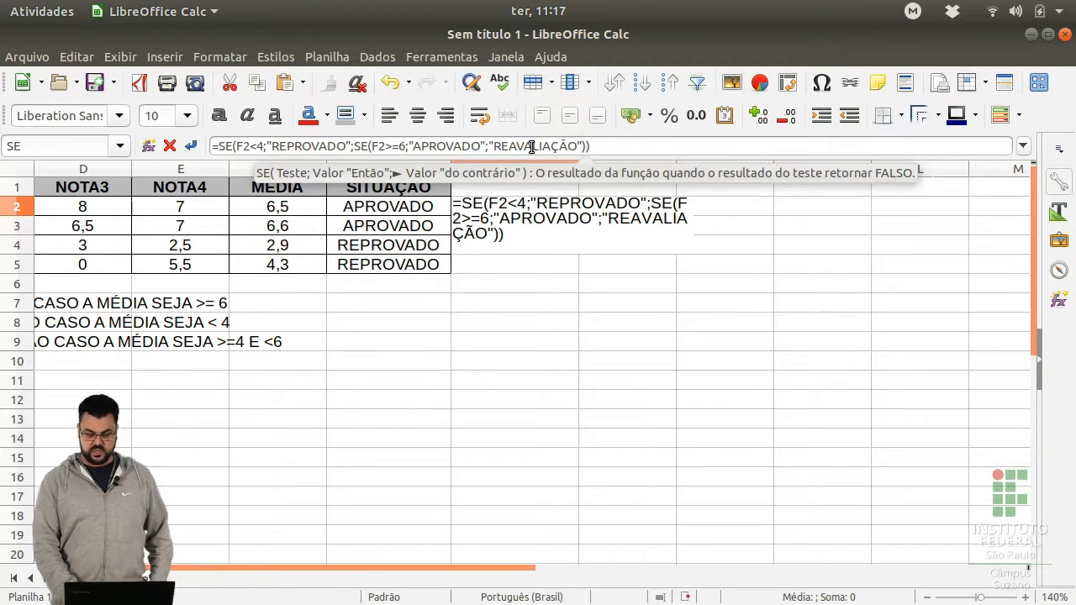
pyautogui.press('Return')
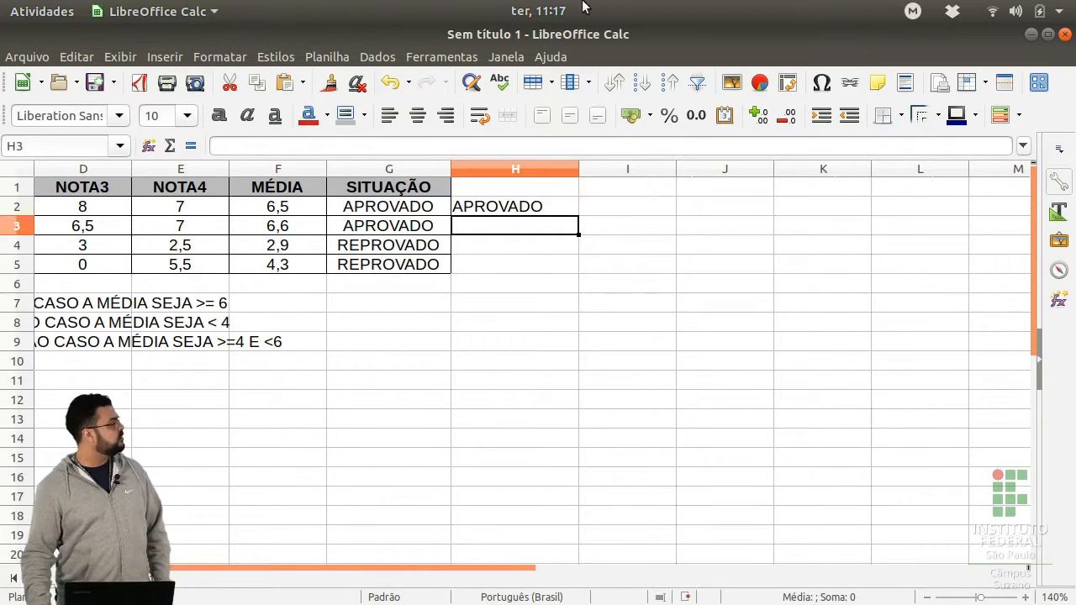
# - Fill the nested SE formula from H2 down to H5 for the remaining students
pyautogui.press('Up')
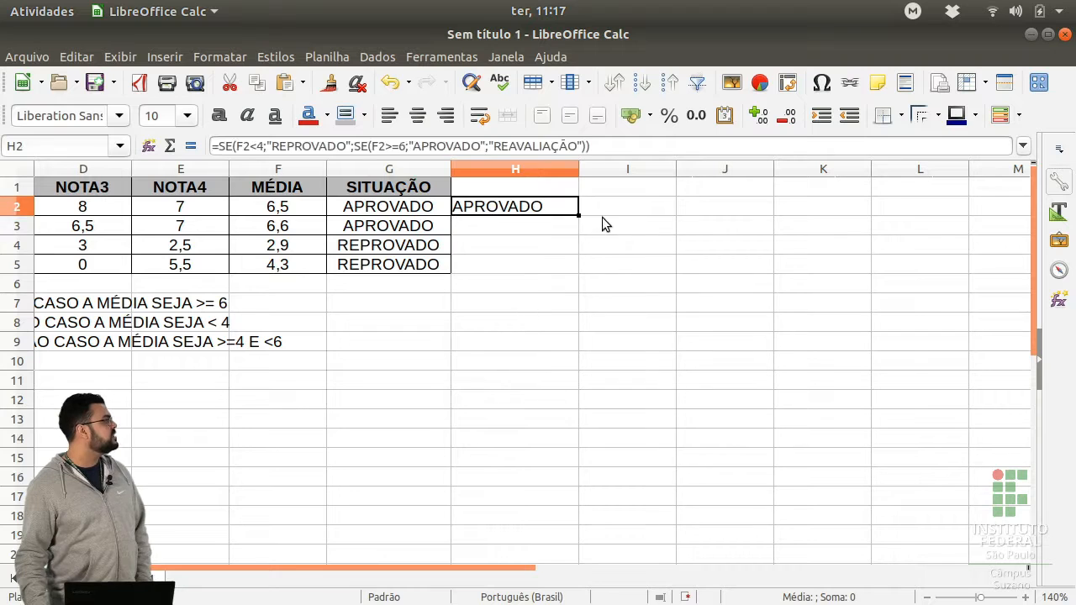
pyautogui.moveTo(578, 214); pyautogui.dragTo(563, 269)
pyautogui.click(544, 287)
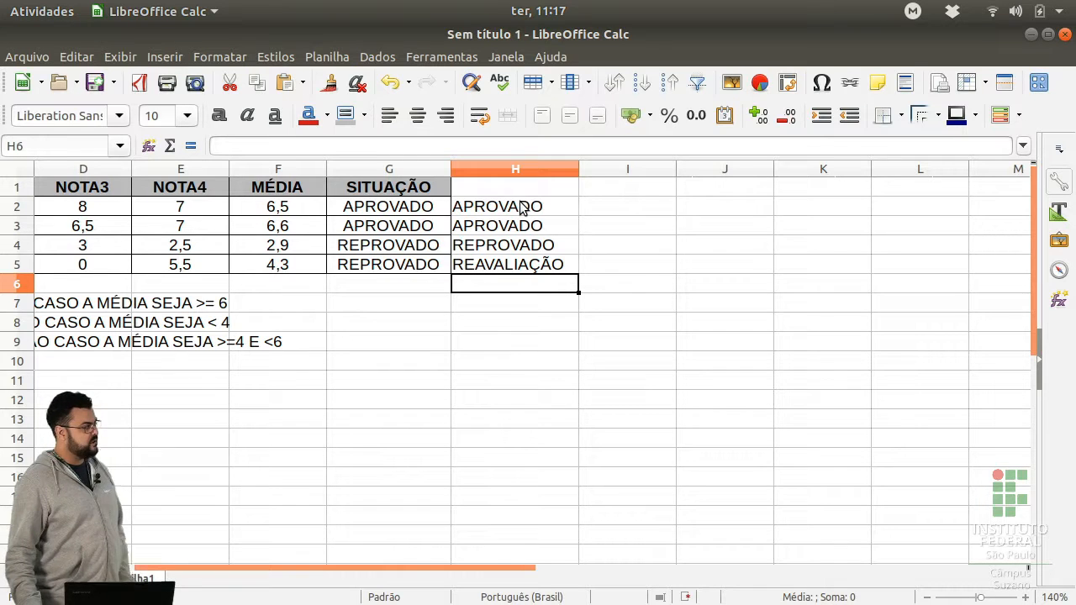
# - Set the first student's NOTA4 grade in E2 to 4 to test the classification formulas
pyautogui.moveTo(498, 568); pyautogui.dragTo(355, 582)
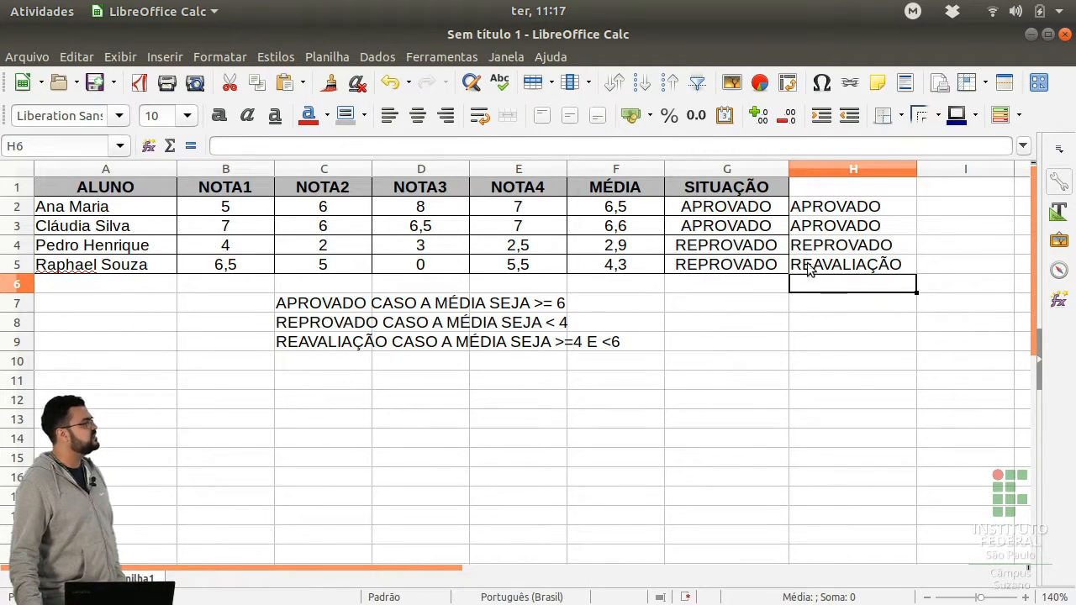
pyautogui.click(512, 213)
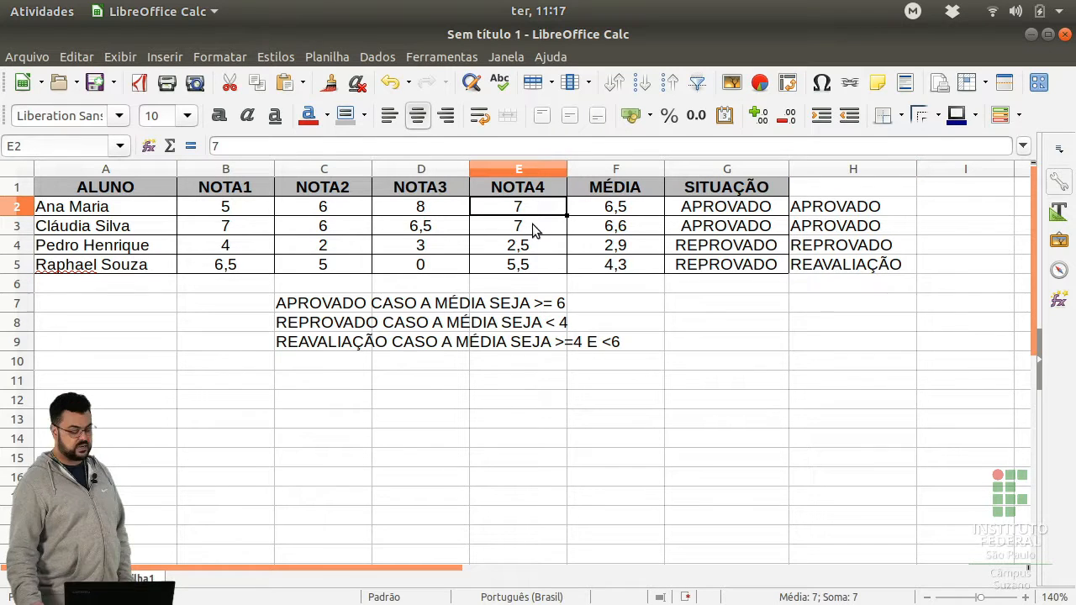
pyautogui.write('6')
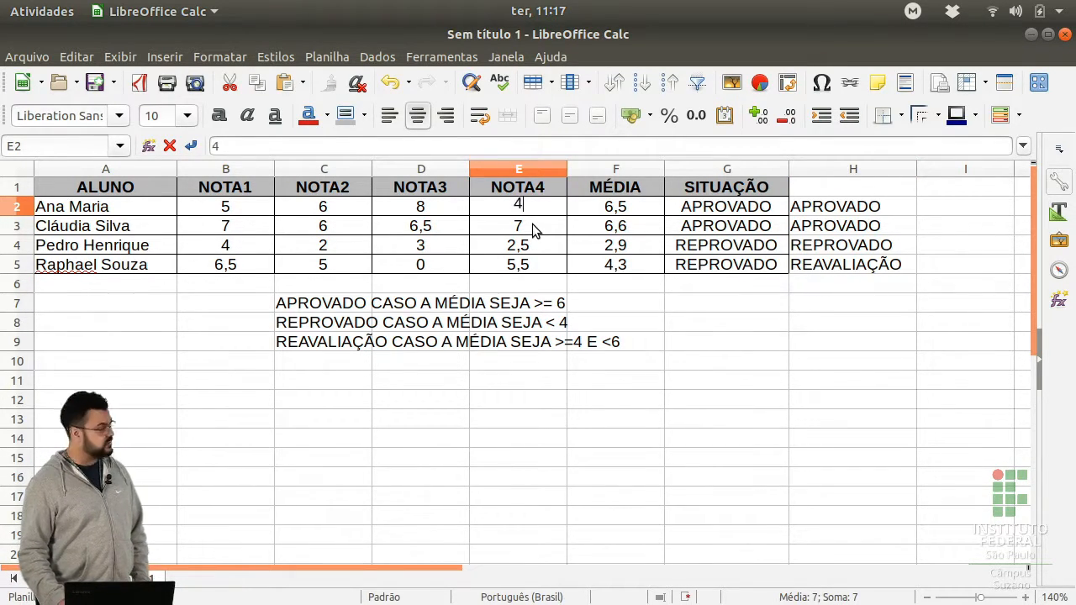
pyautogui.press('Return')
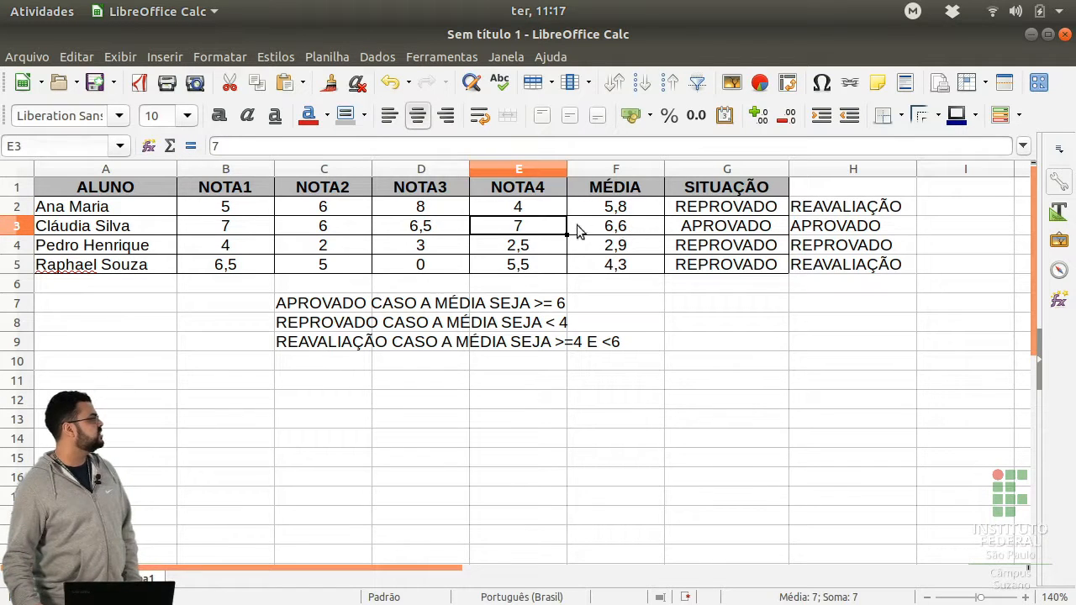